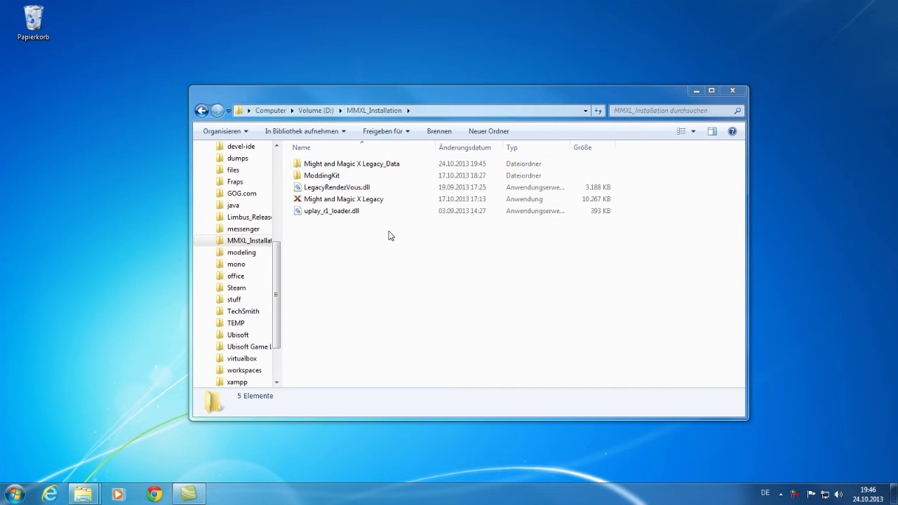
# Step: Browse into the ModdingKit folder of MMXL_Installation, return to the installation folder and minimize the Explorer window
pyautogui.doubleClick(331, 179)
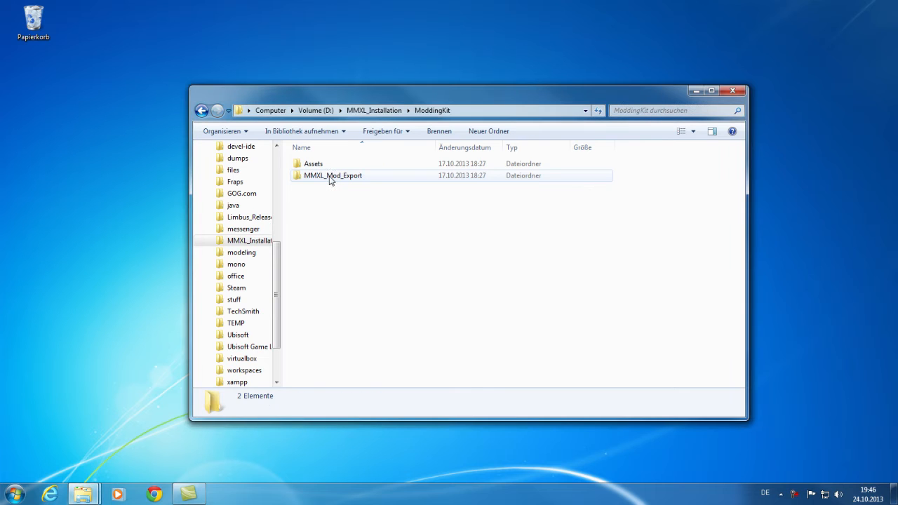
pyautogui.click(374, 113)
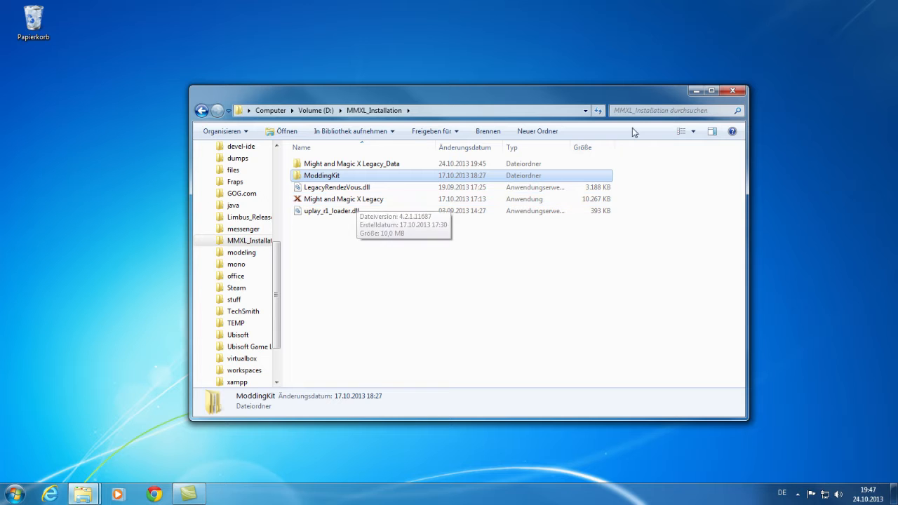
pyautogui.click(696, 91)
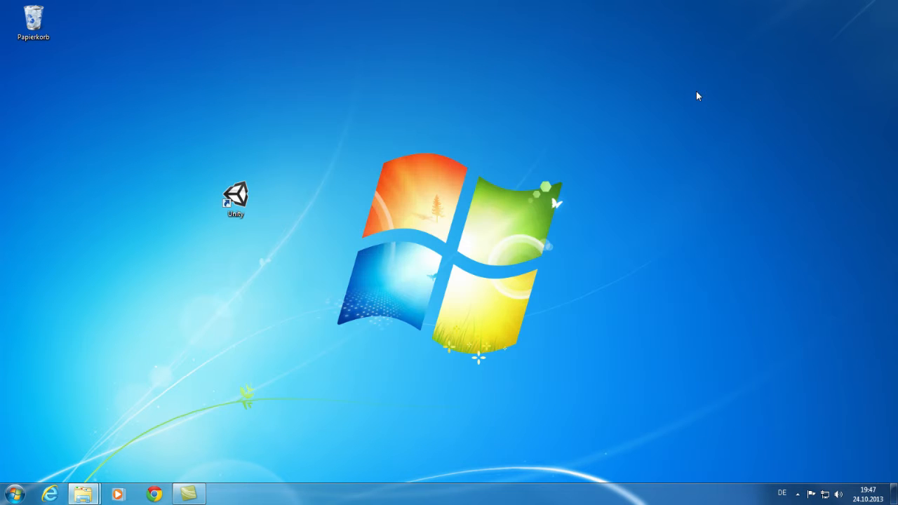
# Step: Launch Unity and open the ModdingKit folder in D:\MMXL_Installation as an existing project
pyautogui.doubleClick(236, 197)
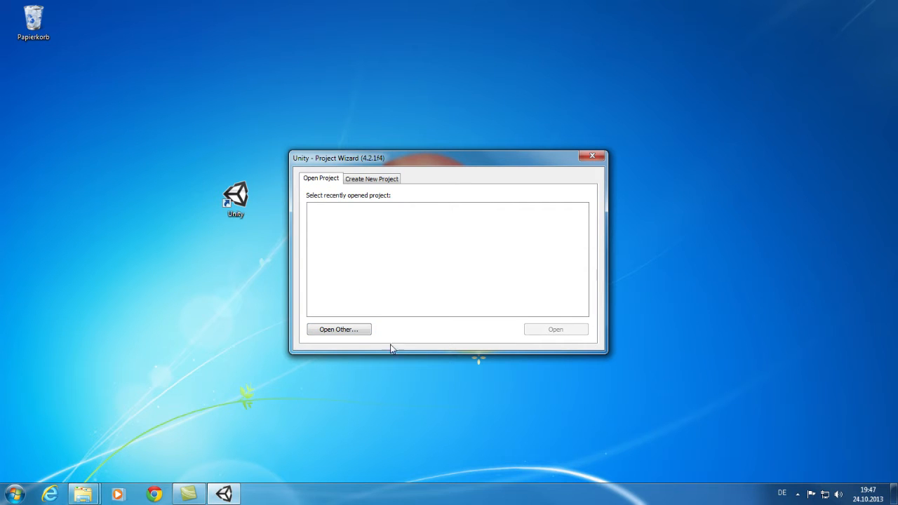
pyautogui.click(357, 330)
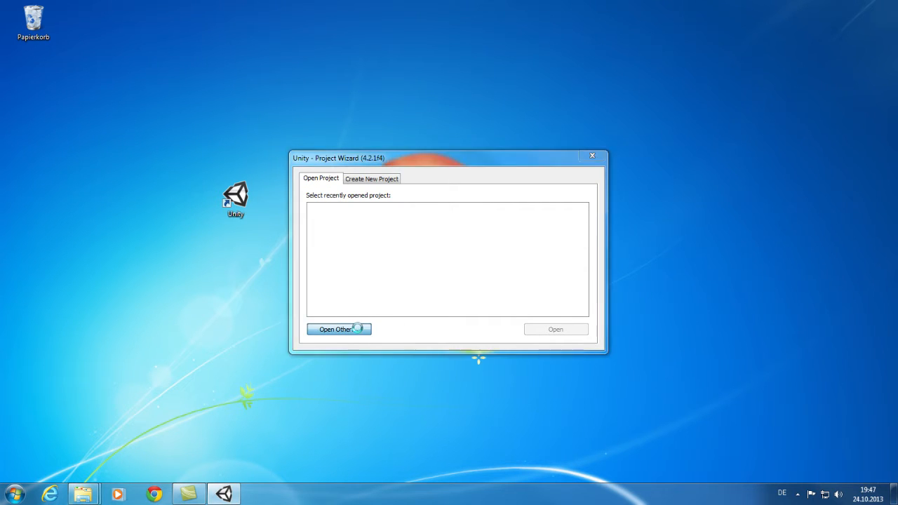
pyautogui.click(475, 194)
pyautogui.write('D:\\MMXL_Installation')
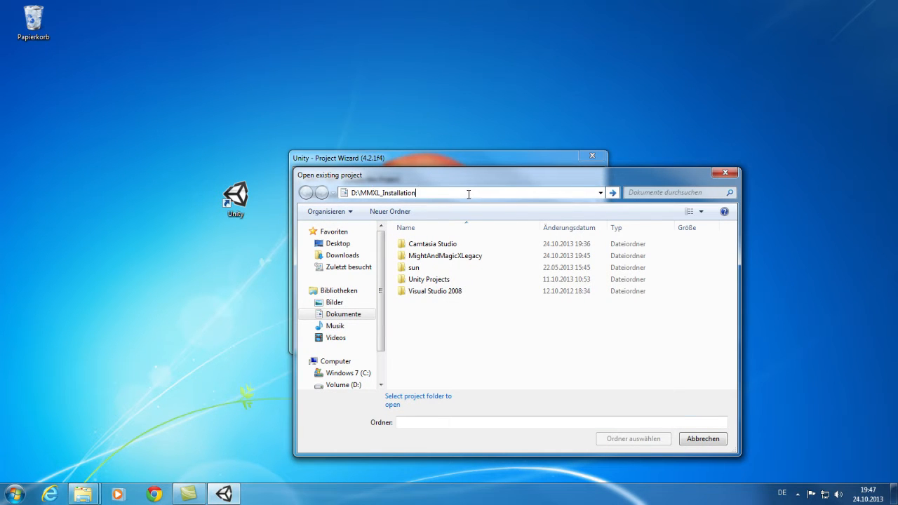
pyautogui.press('Return')
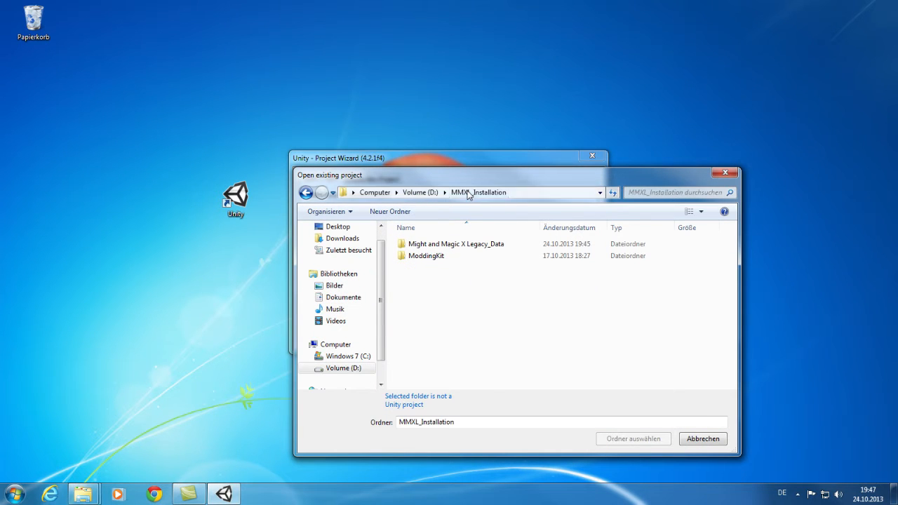
pyautogui.doubleClick(428, 258)
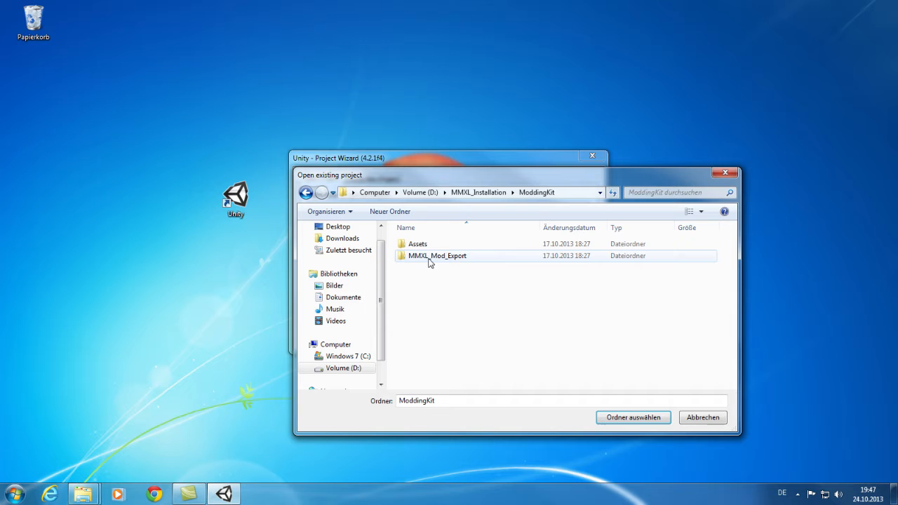
pyautogui.click(633, 418)
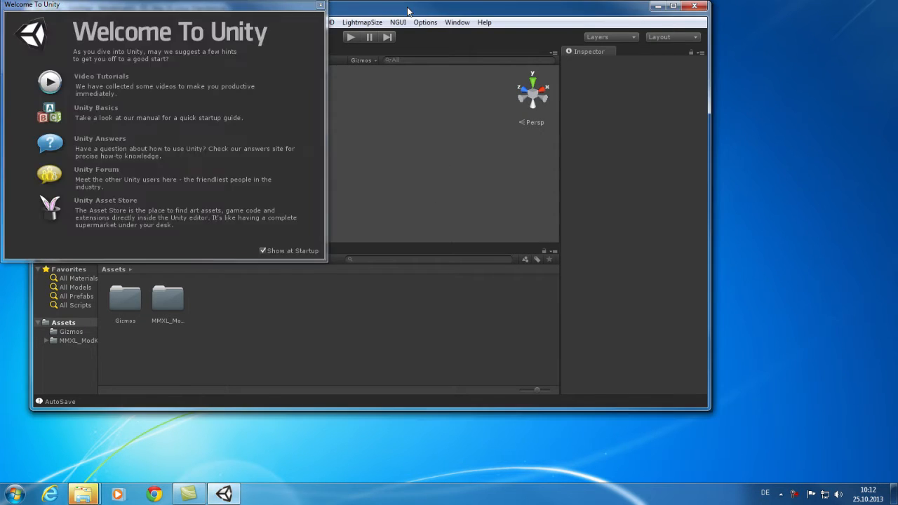
# Step: Turn off Show at Startup and close the Welcome To Unity window
pyautogui.moveTo(264, 10); pyautogui.dragTo(508, 88)
pyautogui.click(506, 327)
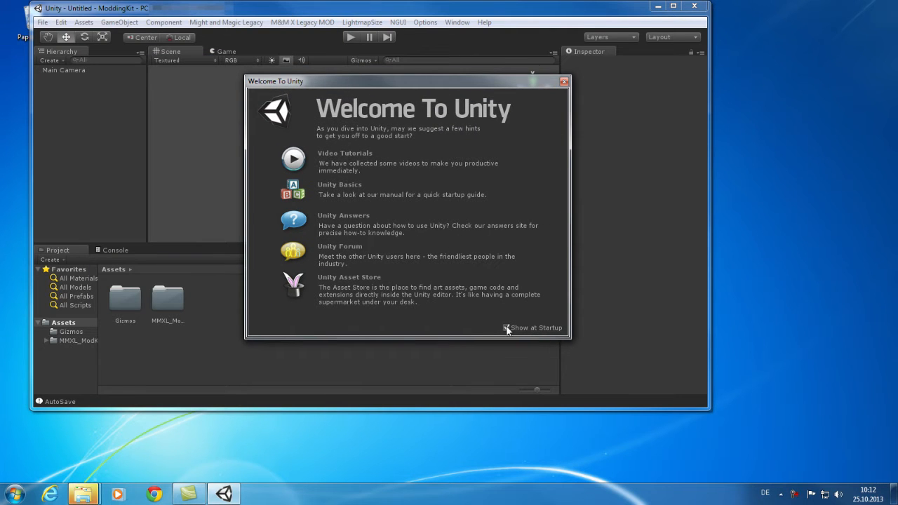
pyautogui.click(563, 83)
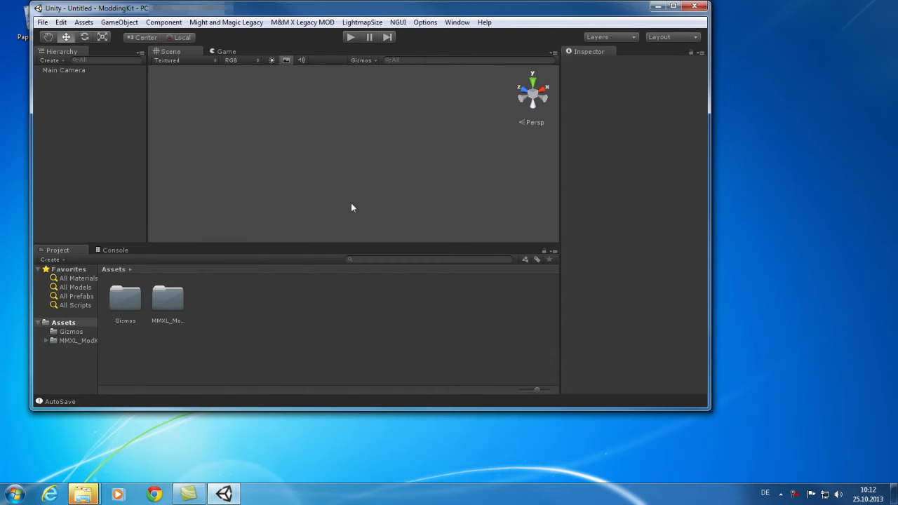
# Step: Maximize the editor window and widen the project folder tree pane
pyautogui.click(673, 5)
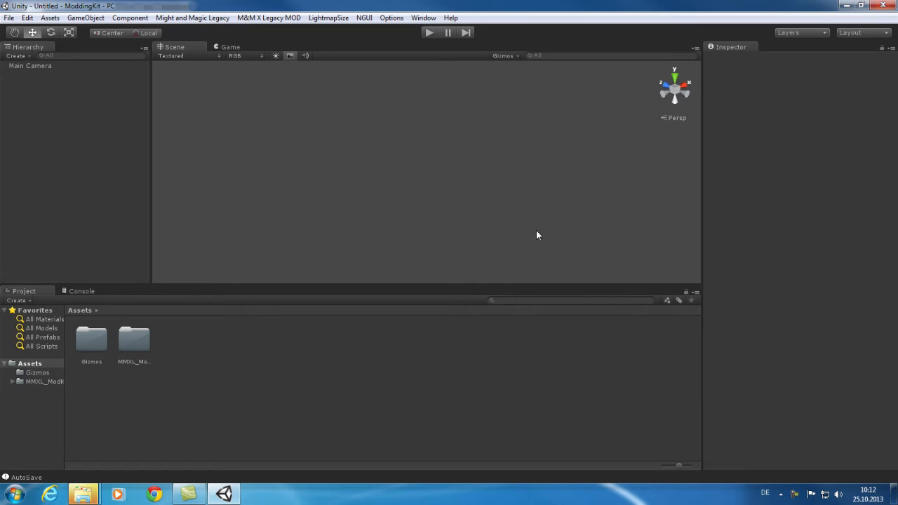
pyautogui.moveTo(66, 421); pyautogui.dragTo(103, 422)
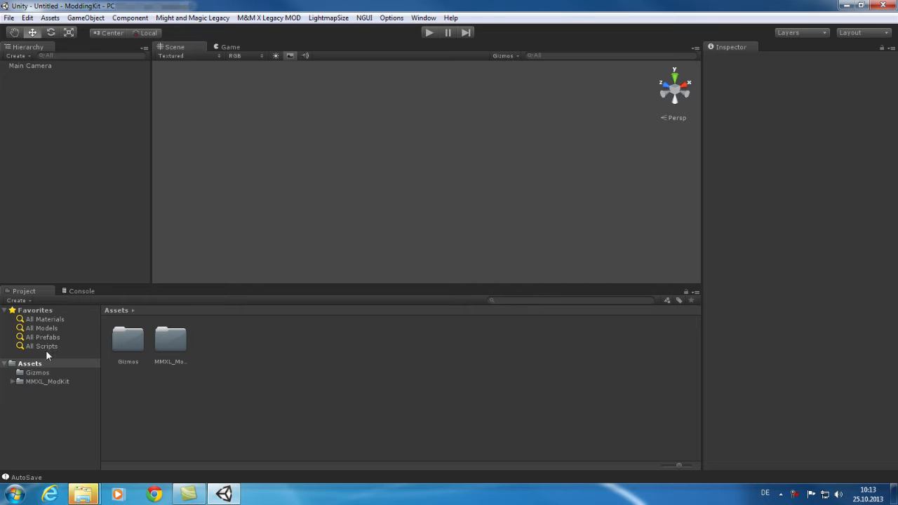
# Step: Open the Spider_Lair scene from MMXL_ModKit > Scenes > Dungeon in the project assets
pyautogui.click(13, 382)
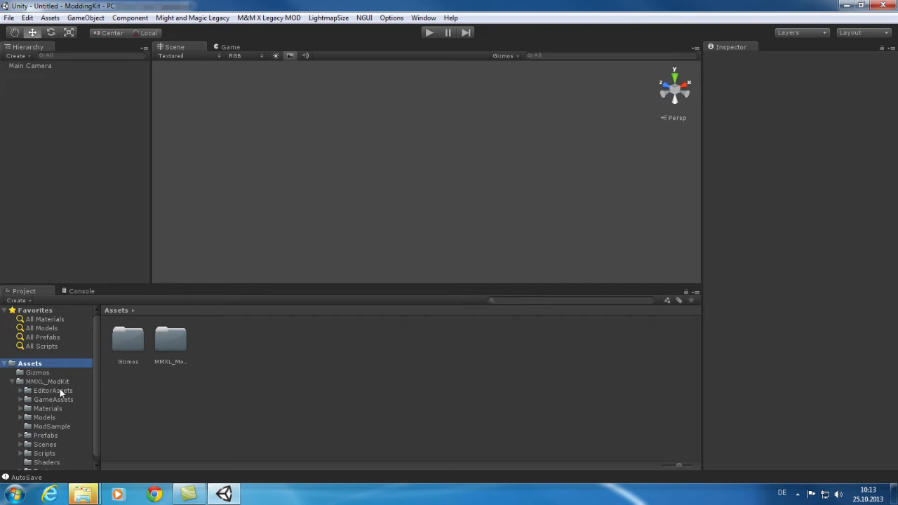
pyautogui.scroll(-1, 94, 370)
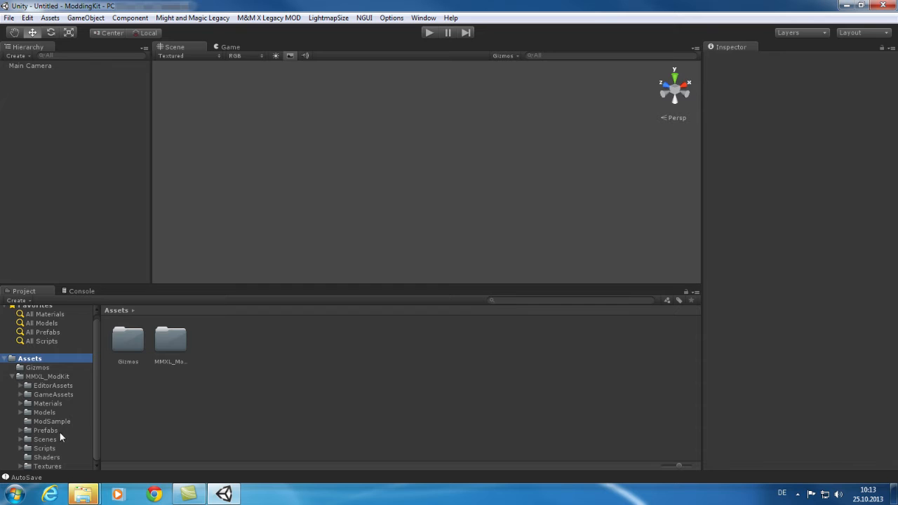
pyautogui.click(21, 440)
pyautogui.click(28, 448)
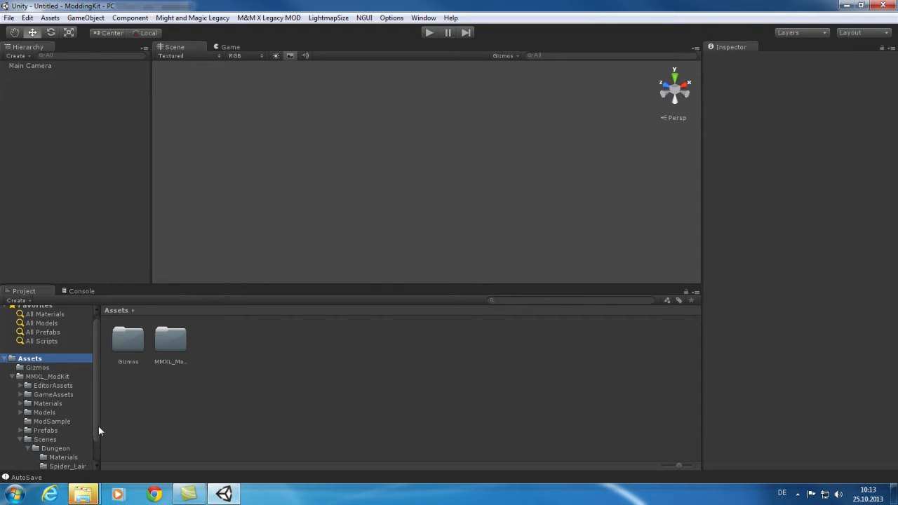
pyautogui.moveTo(95, 425); pyautogui.dragTo(92, 448)
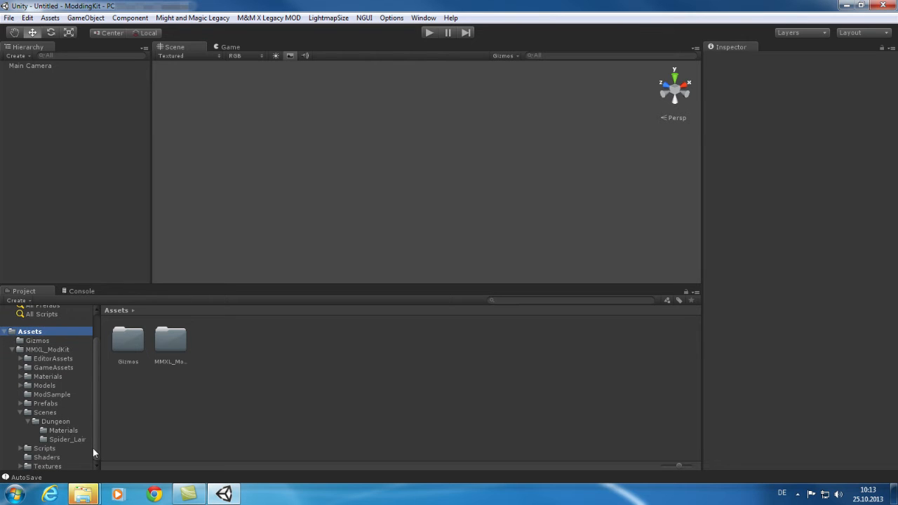
pyautogui.click(58, 422)
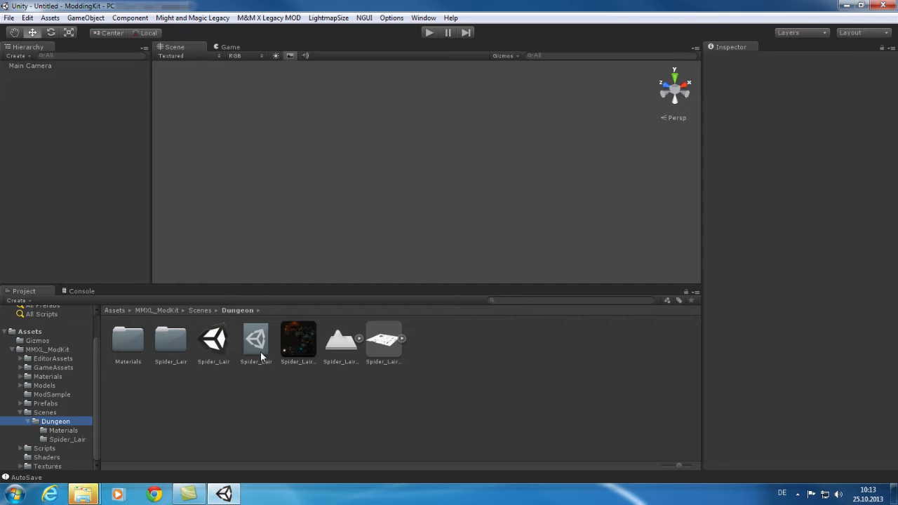
pyautogui.doubleClick(215, 343)
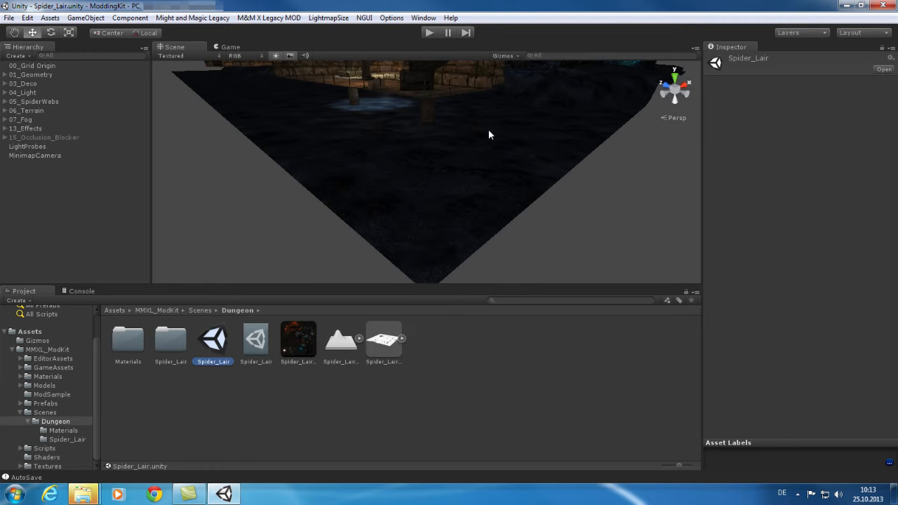
pyautogui.moveTo(481, 138)
pyautogui.keyDown('alt'); pyautogui.mouseDown()
pyautogui.moveTo(492, 86)
pyautogui.moveTo(480, 123)
pyautogui.mouseUp(); pyautogui.keyUp('alt')
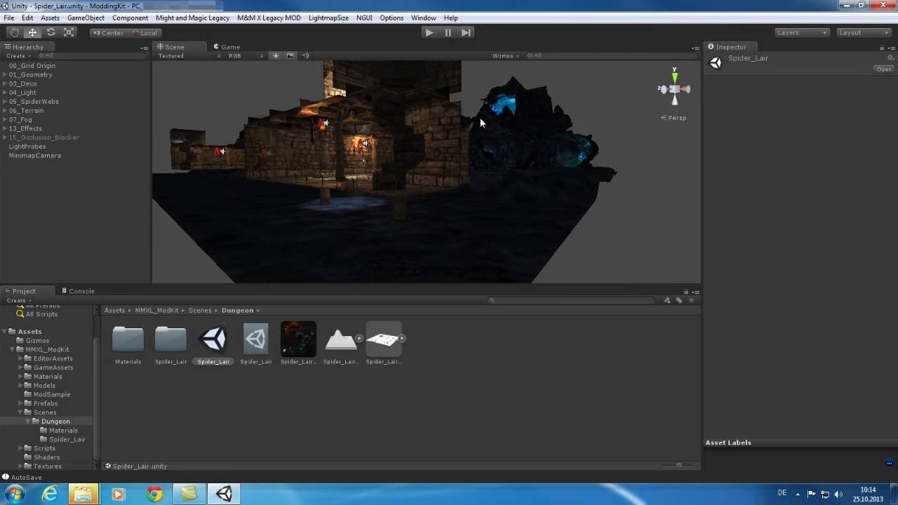
pyautogui.keyDown('alt'); pyautogui.moveTo(460, 167); pyautogui.dragTo(456, 116); pyautogui.keyUp('alt')
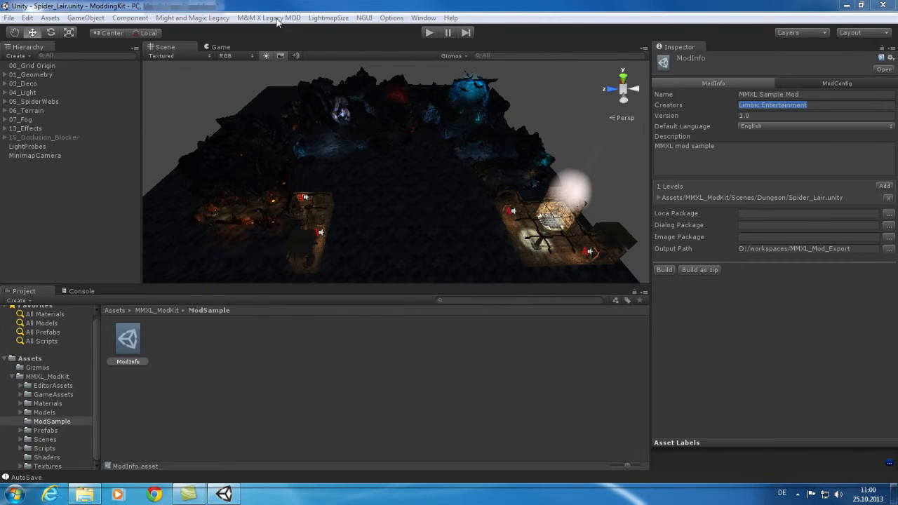
# Step: Create a new Package Database asset in the ModSample folder from the M&M X Legacy MOD create options
pyautogui.click(270, 17)
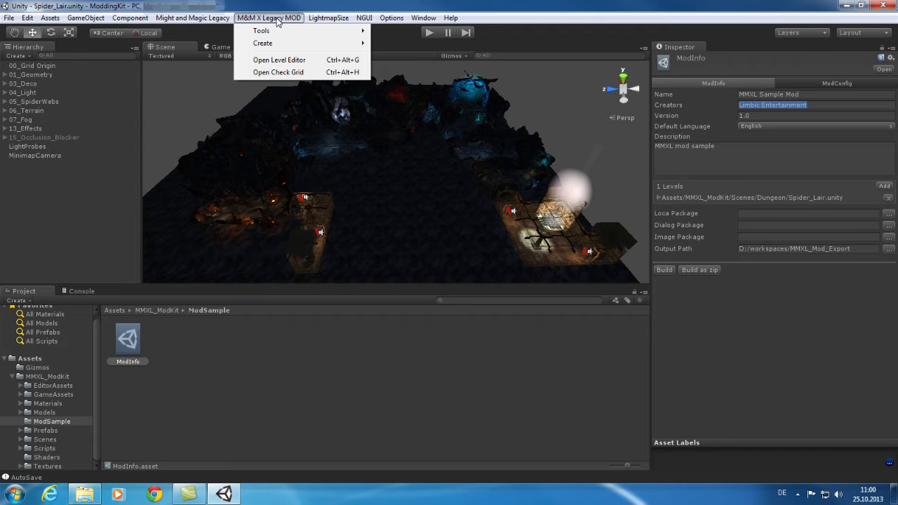
pyautogui.moveTo(284, 32)
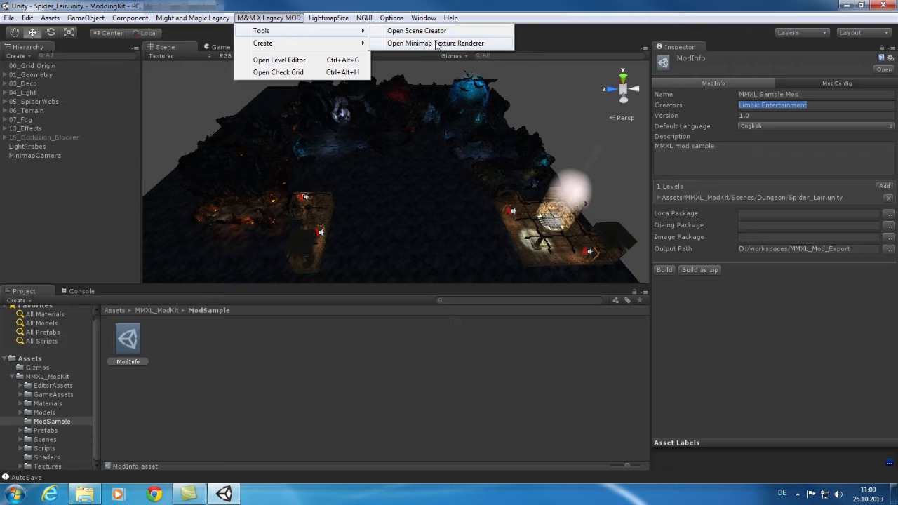
pyautogui.moveTo(356, 44)
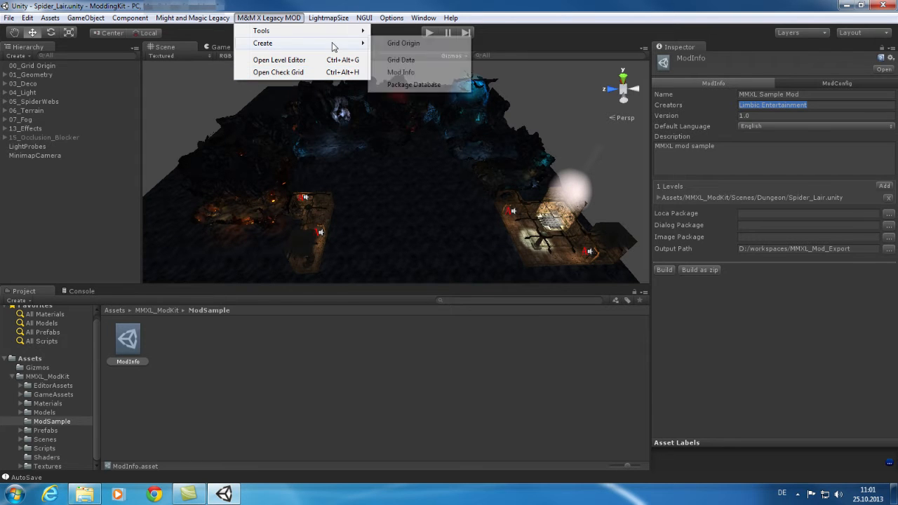
pyautogui.click(414, 84)
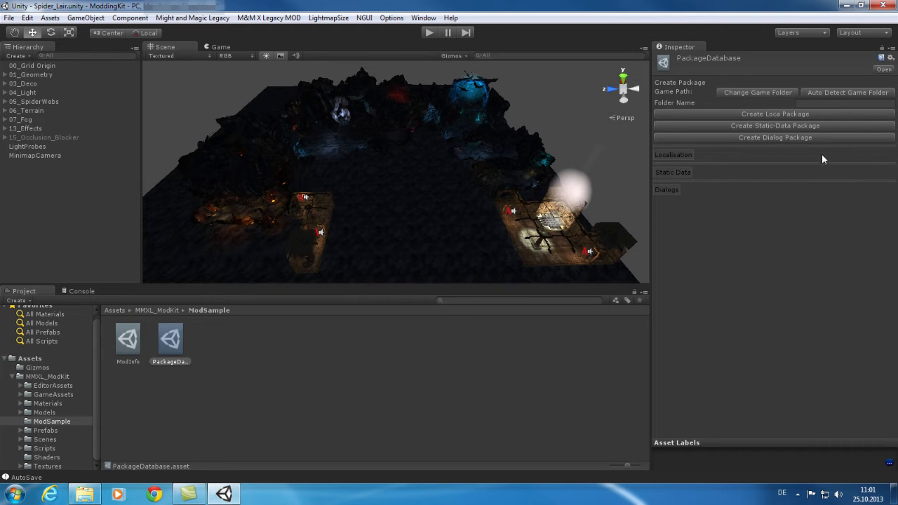
# Step: In the Level Editor settings, set the StaticData path to the Assets/MMXL_ModKit/GameAssets/Staticdata folder
pyautogui.click(128, 339)
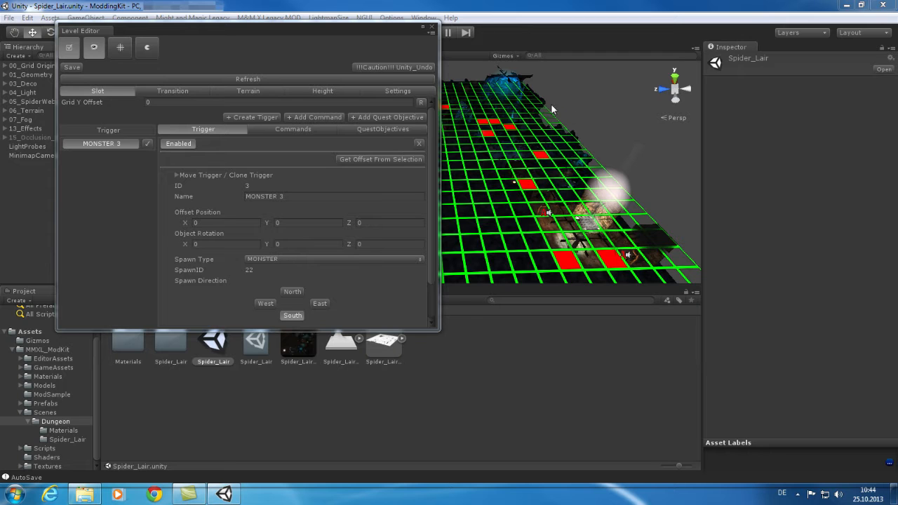
pyautogui.click(400, 92)
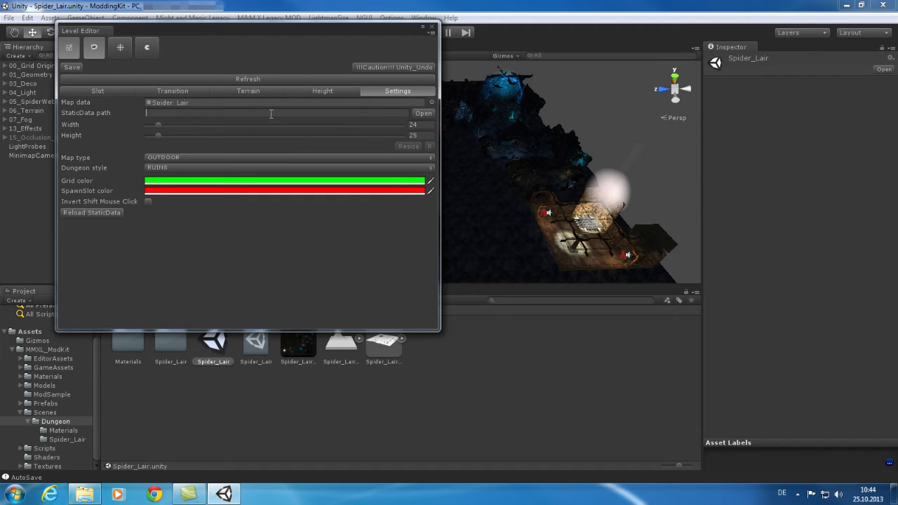
pyautogui.click(424, 114)
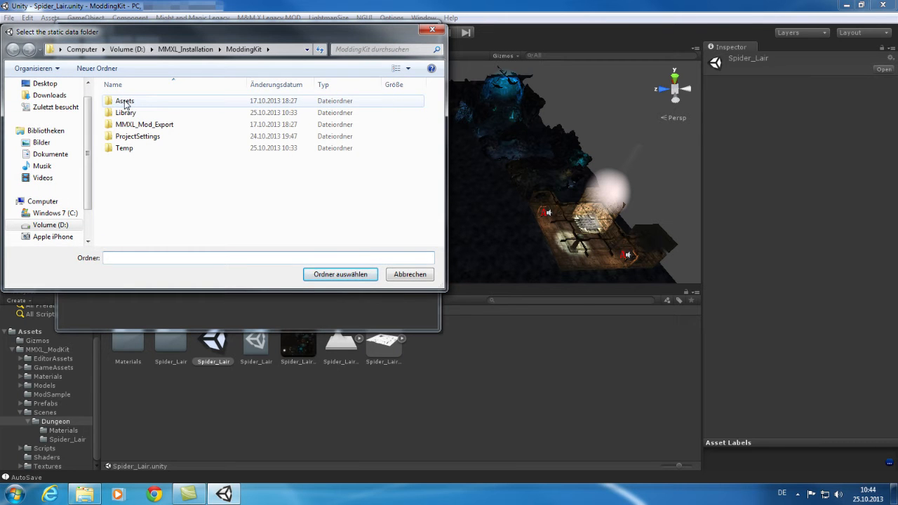
pyautogui.doubleClick(125, 104)
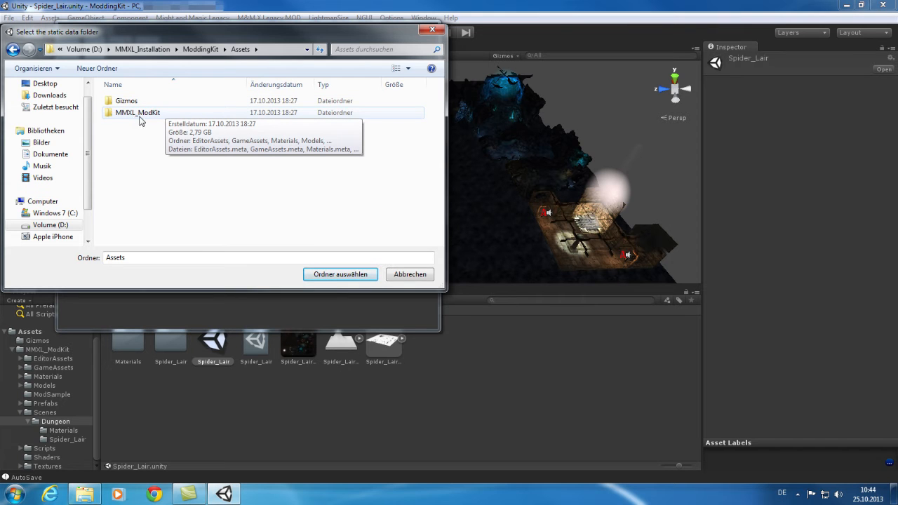
pyautogui.doubleClick(132, 114)
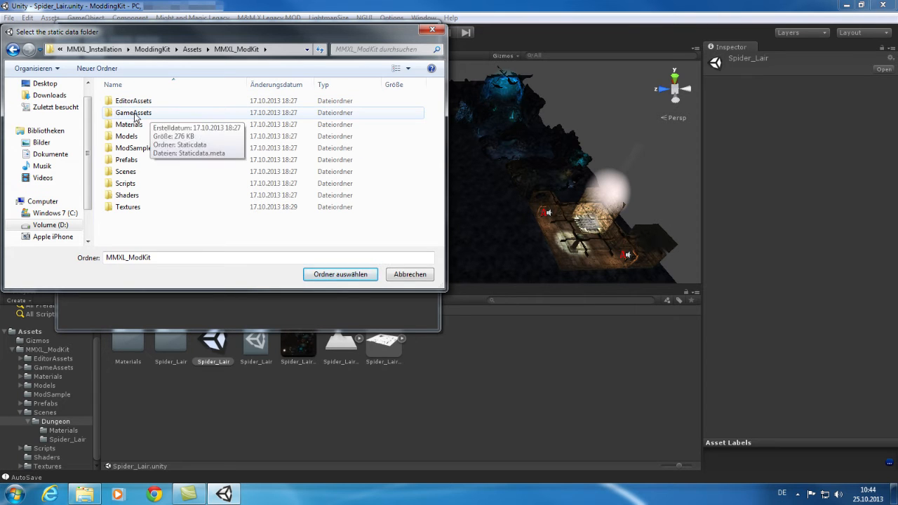
pyautogui.doubleClick(137, 114)
pyautogui.click(141, 101)
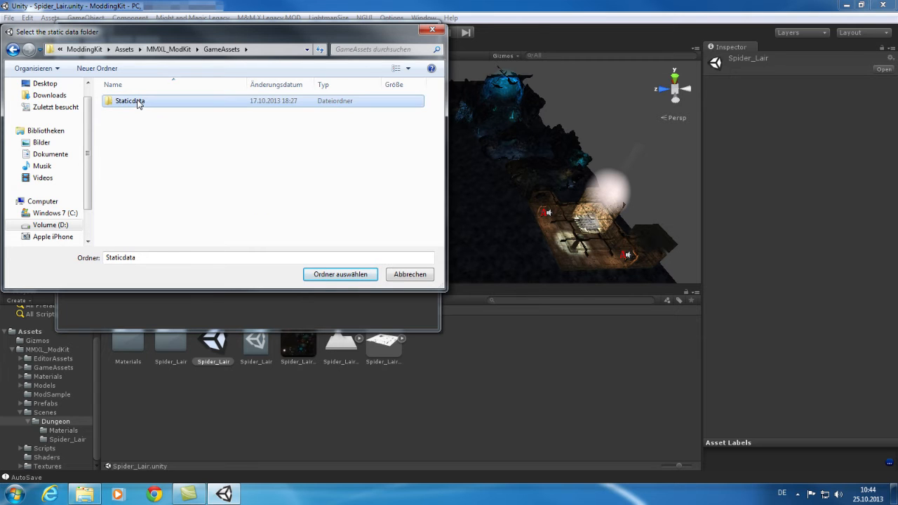
pyautogui.click(334, 275)
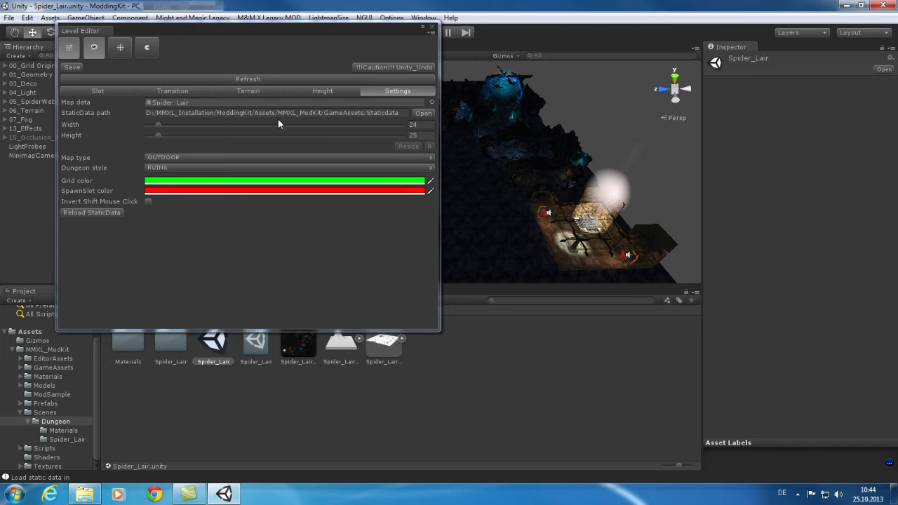
# Step: Examine the MONSTER 3 trigger on the Level Editor's Slot tab, enlarging the window and browsing its Object choices
pyautogui.click(98, 91)
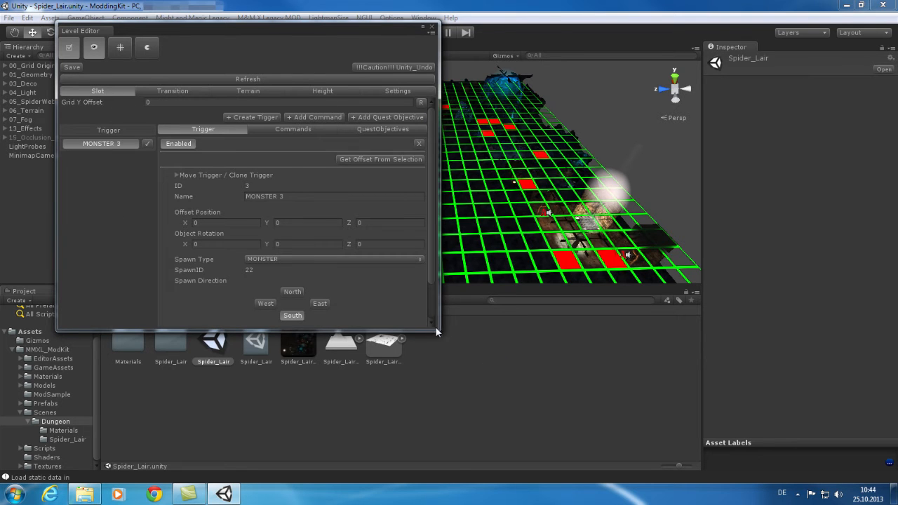
pyautogui.moveTo(436, 326); pyautogui.dragTo(438, 386)
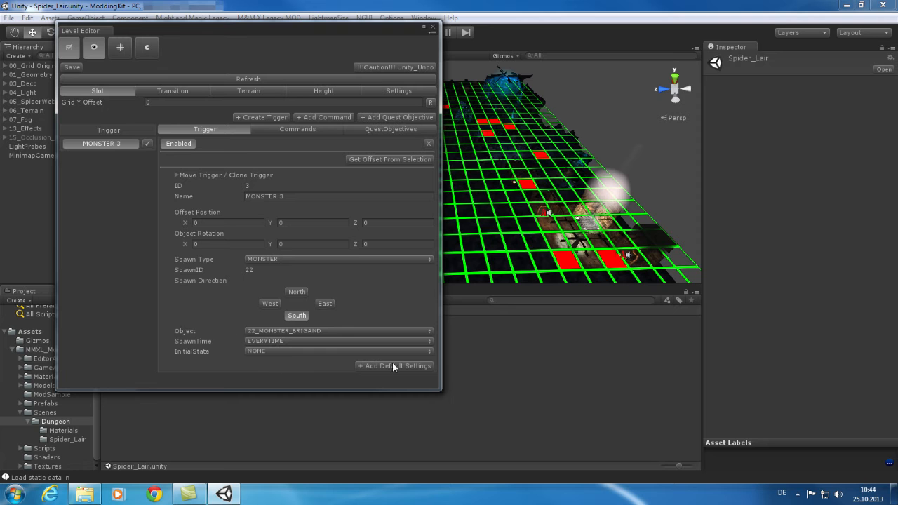
pyautogui.click(376, 335)
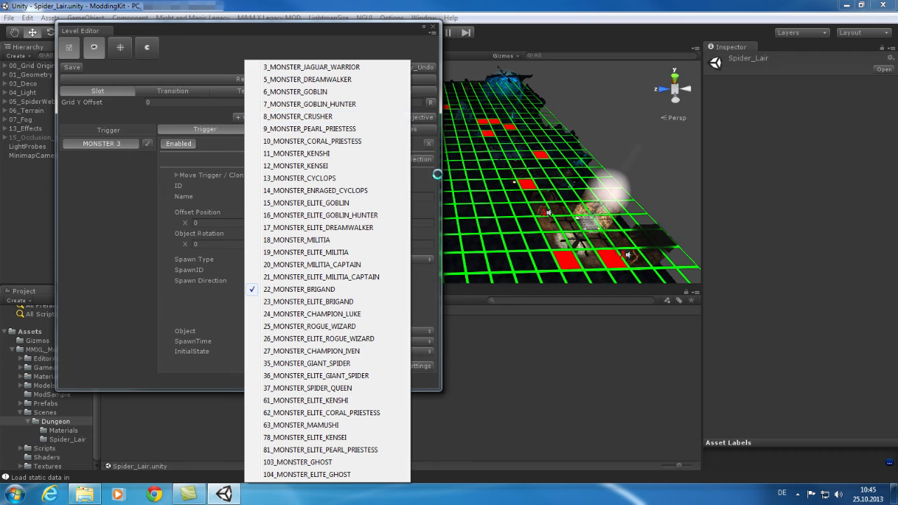
pyautogui.click(425, 321)
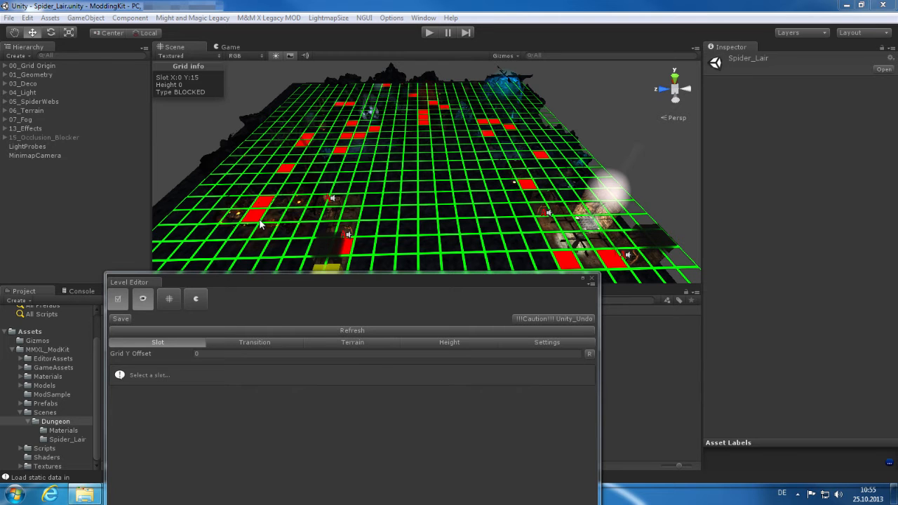
# Step: Select dungeon grid slots and examine their settings on the Slot, Transition, Terrain and Height tabs
pyautogui.click(253, 215)
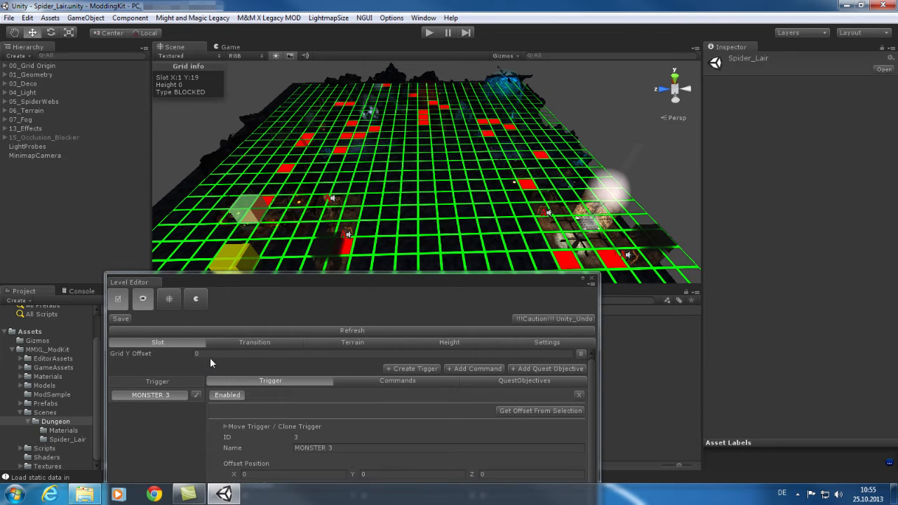
pyautogui.click(265, 342)
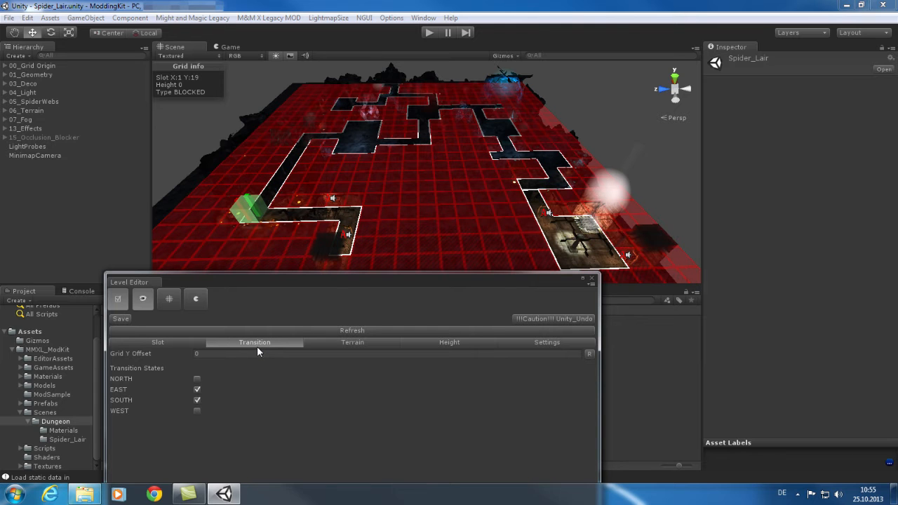
pyautogui.click(278, 219)
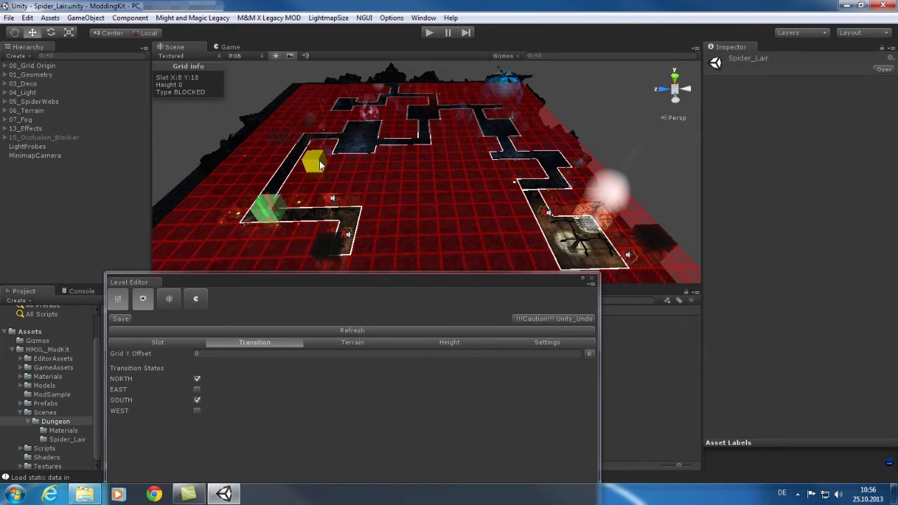
pyautogui.click(340, 140)
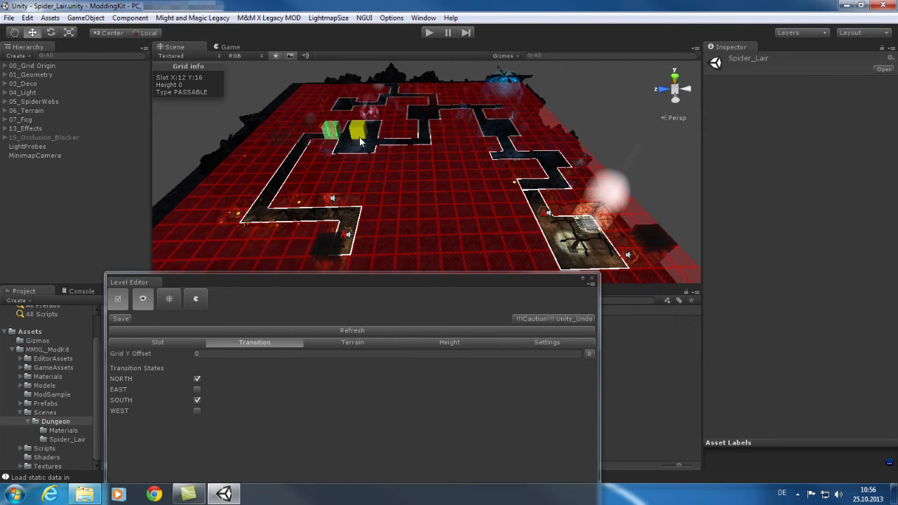
pyautogui.click(360, 142)
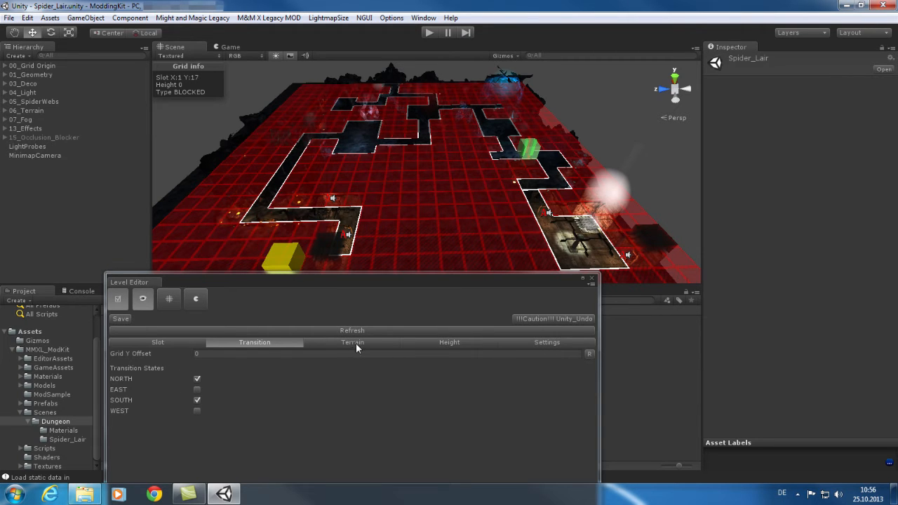
pyautogui.click(355, 343)
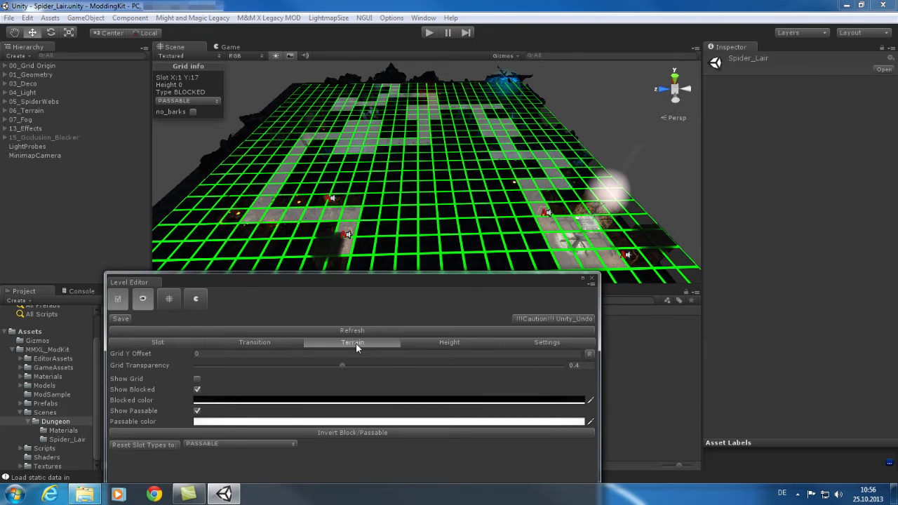
pyautogui.click(430, 345)
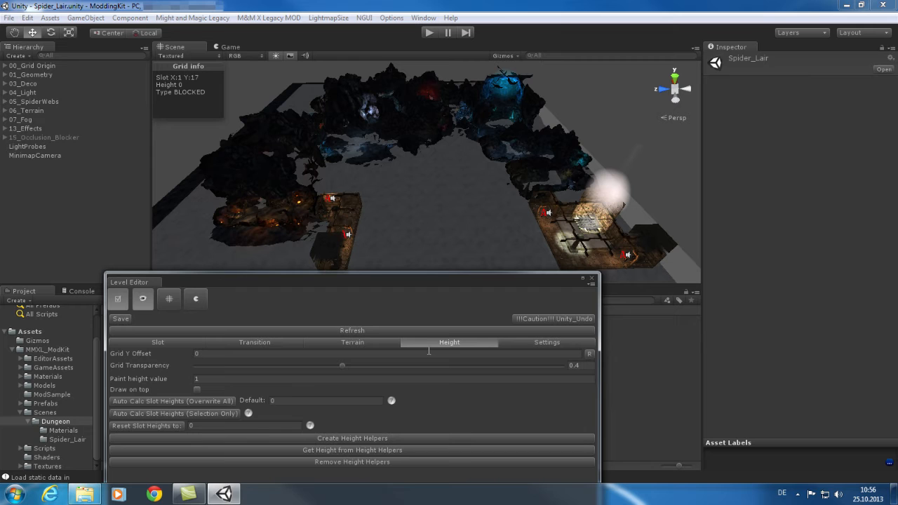
pyautogui.click(545, 347)
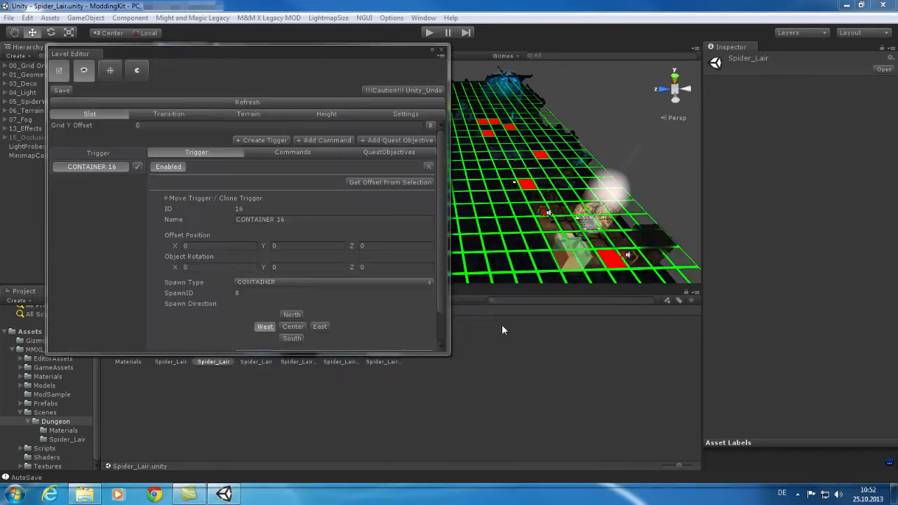
# Step: Examine the CONTAINER 16 trigger's spawn type options and its list of commands in a widened editor window
pyautogui.click(325, 282)
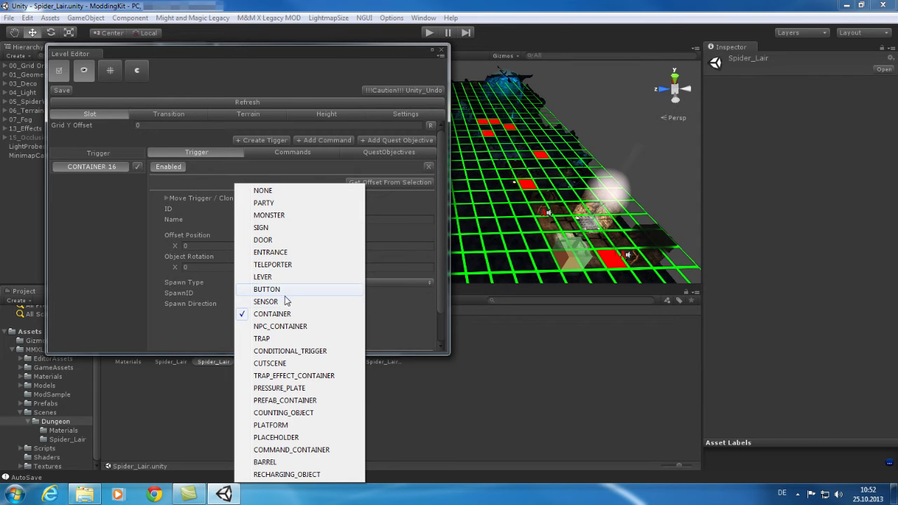
pyautogui.click(284, 167)
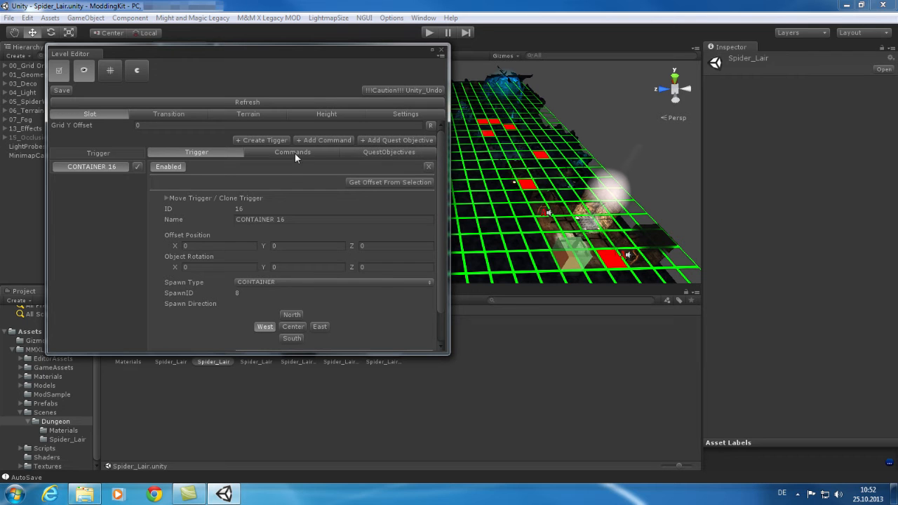
pyautogui.click(295, 154)
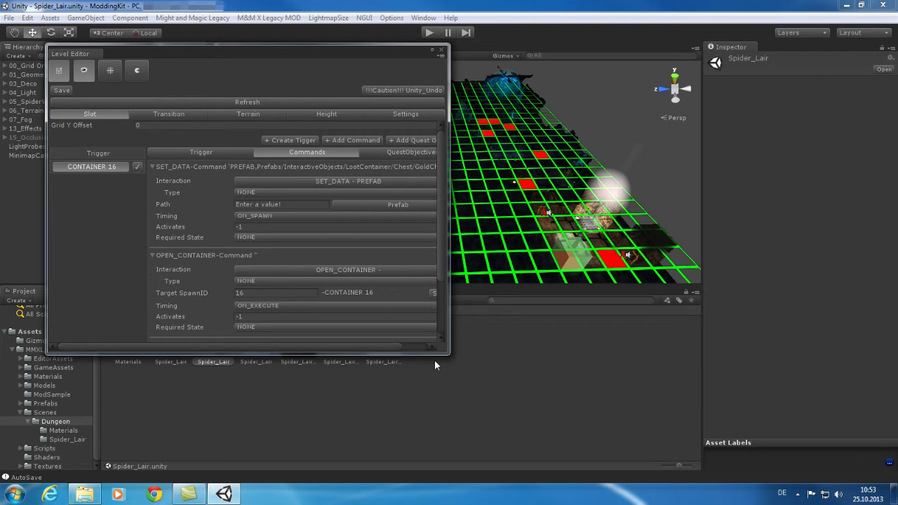
pyautogui.moveTo(448, 351); pyautogui.dragTo(540, 357)
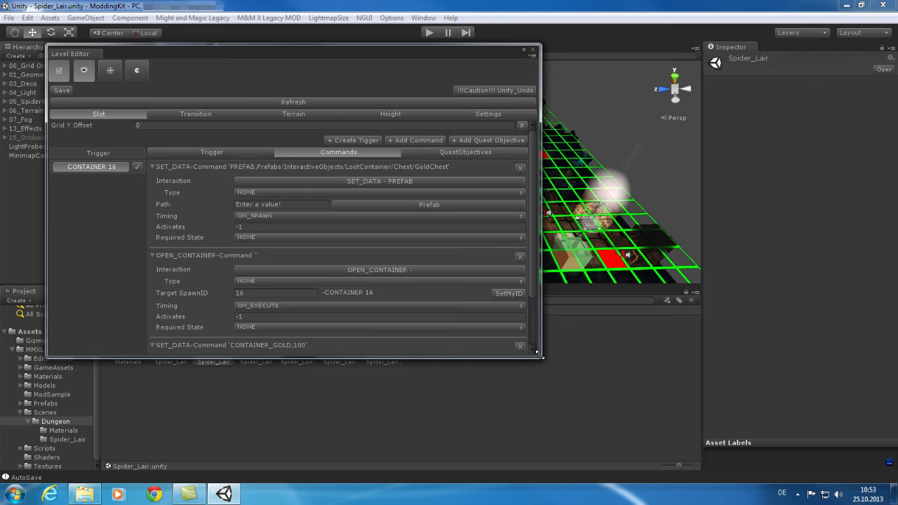
pyautogui.moveTo(531, 209); pyautogui.dragTo(537, 230)
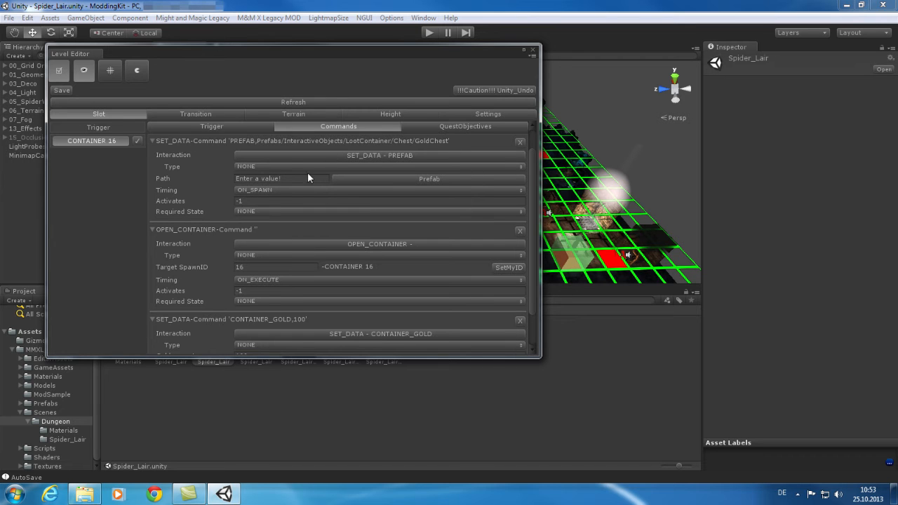
# Step: Browse the container prefab choices and the interaction types available for the container's commands
pyautogui.click(442, 179)
pyautogui.moveTo(502, 193)
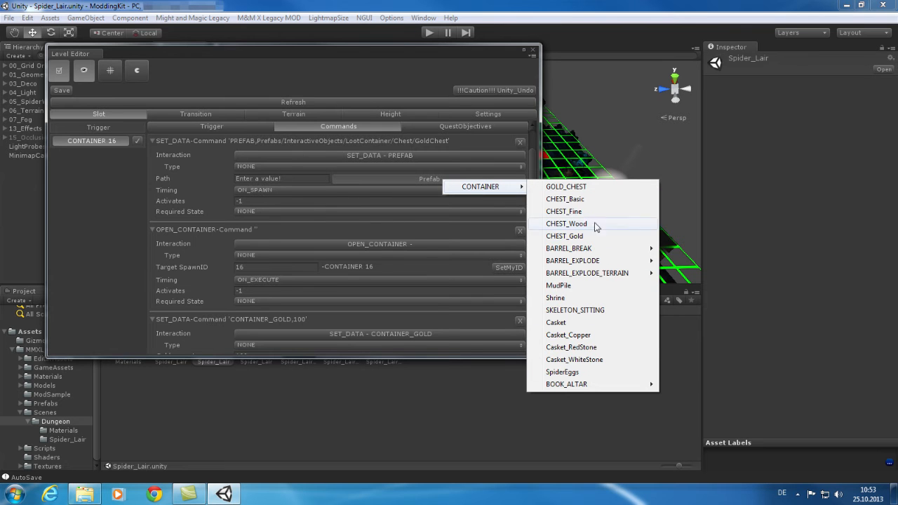
pyautogui.click(433, 181)
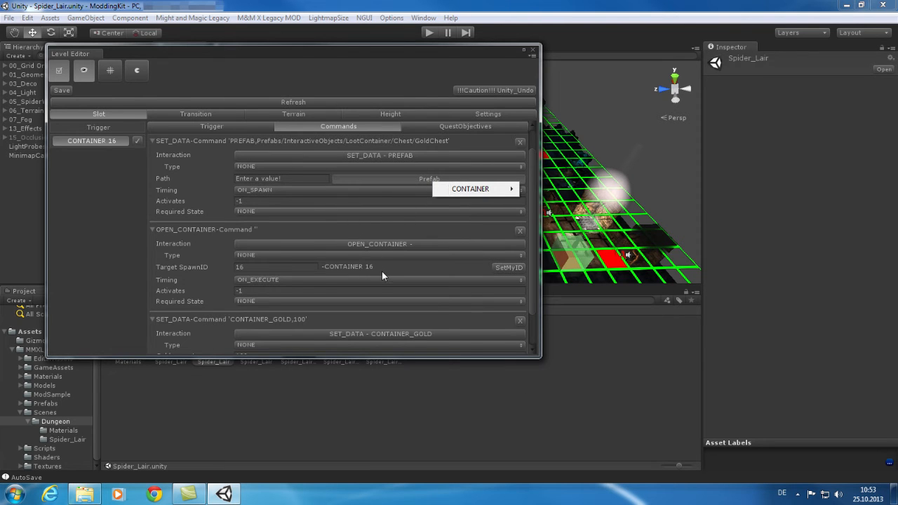
pyautogui.click(407, 271)
pyautogui.moveTo(534, 251); pyautogui.dragTo(536, 282)
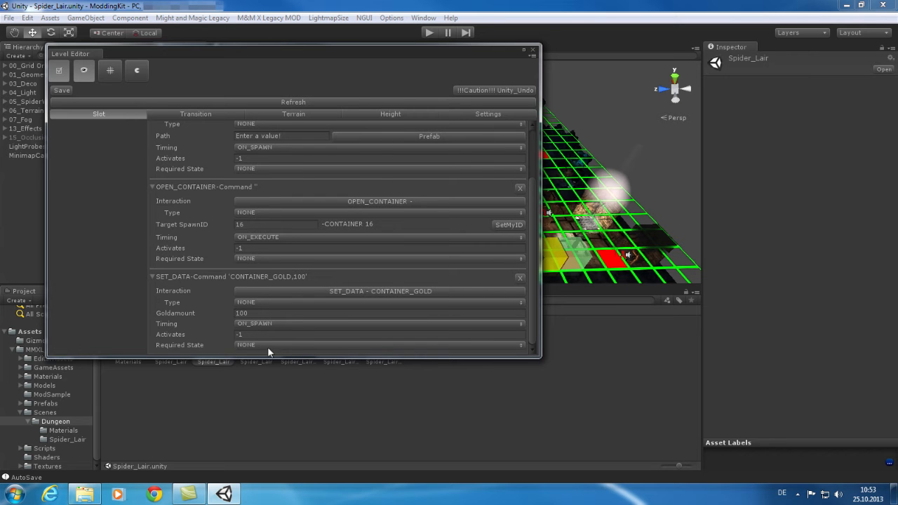
pyautogui.click(395, 290)
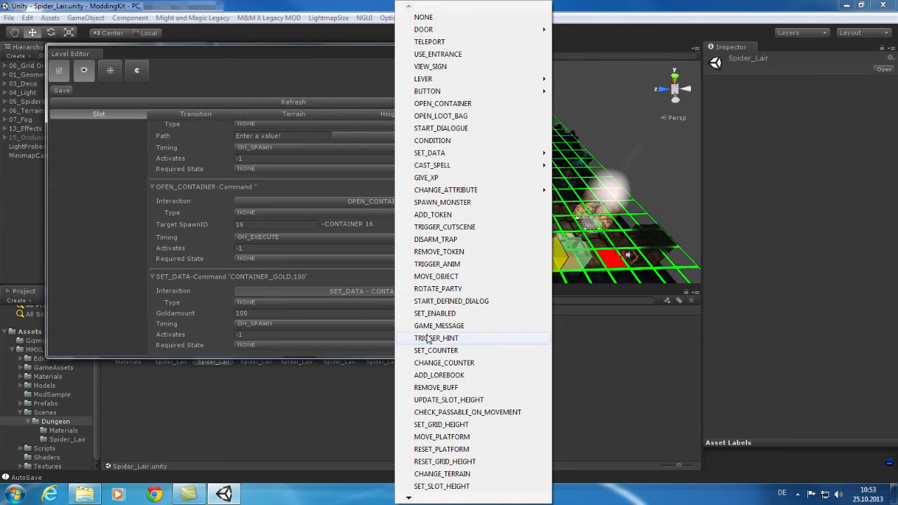
pyautogui.moveTo(409, 498)
pyautogui.moveTo(458, 157)
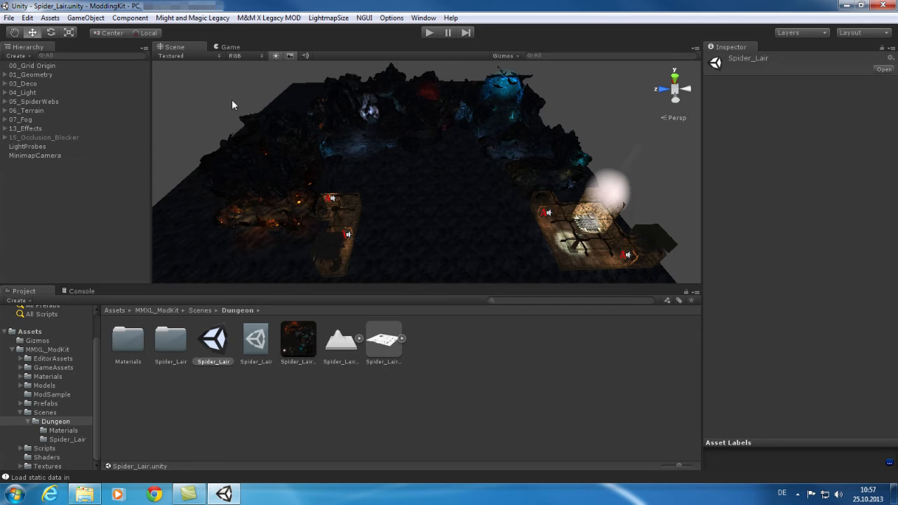
# Step: Open the ModInfo asset in the ModSample folder and clear its Loca Package path
pyautogui.click(94, 349)
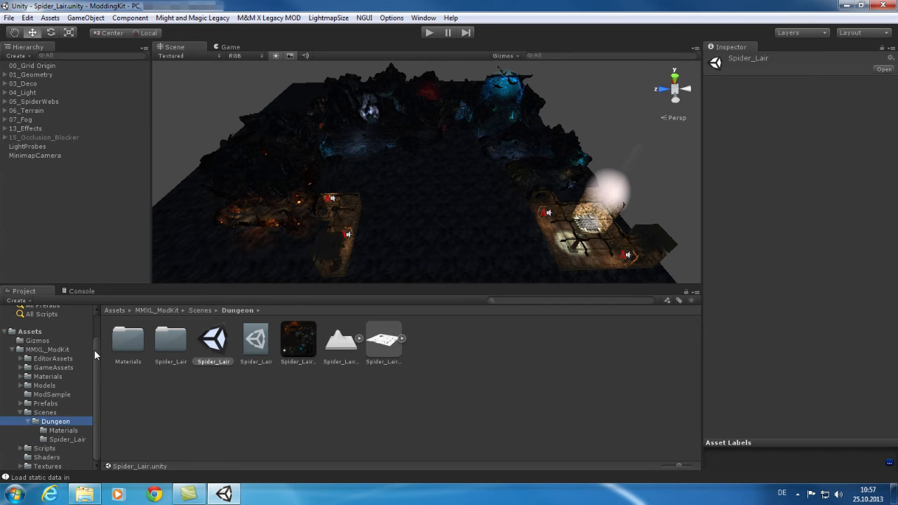
pyautogui.click(21, 413)
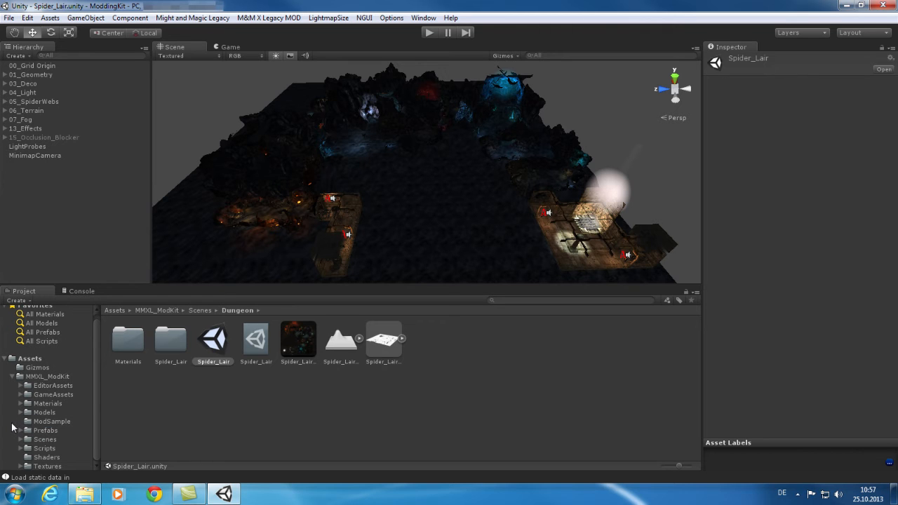
pyautogui.click(52, 421)
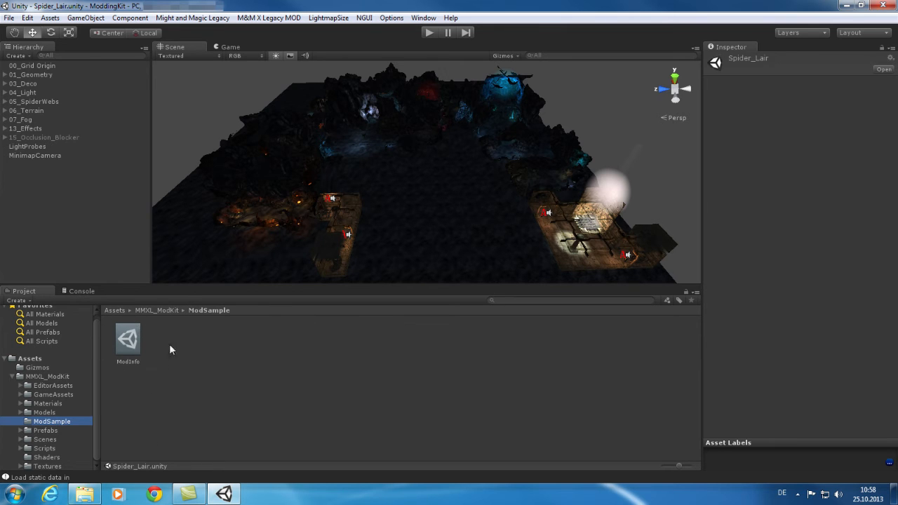
pyautogui.click(128, 342)
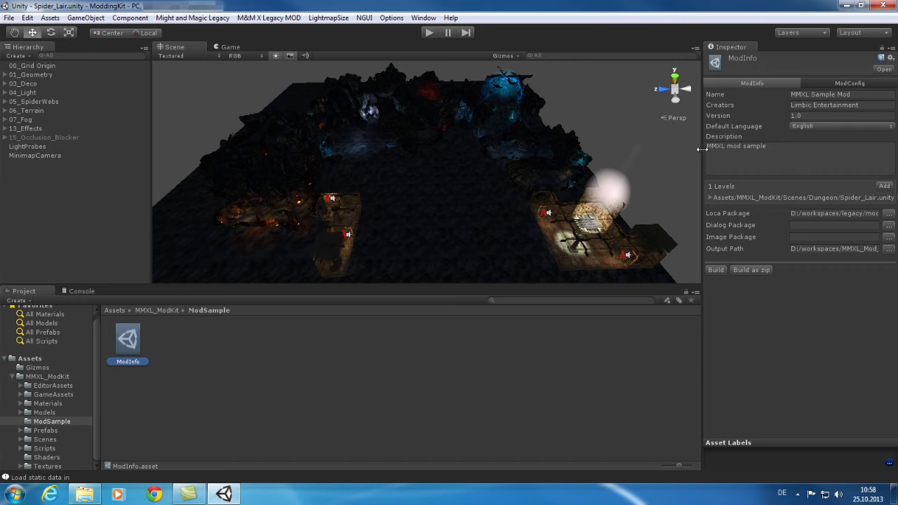
pyautogui.moveTo(702, 149); pyautogui.dragTo(651, 150)
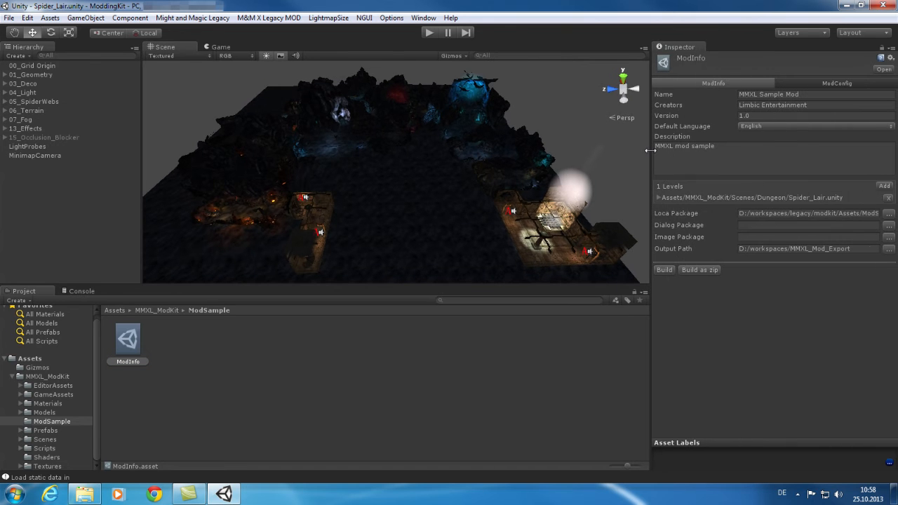
pyautogui.click(771, 127)
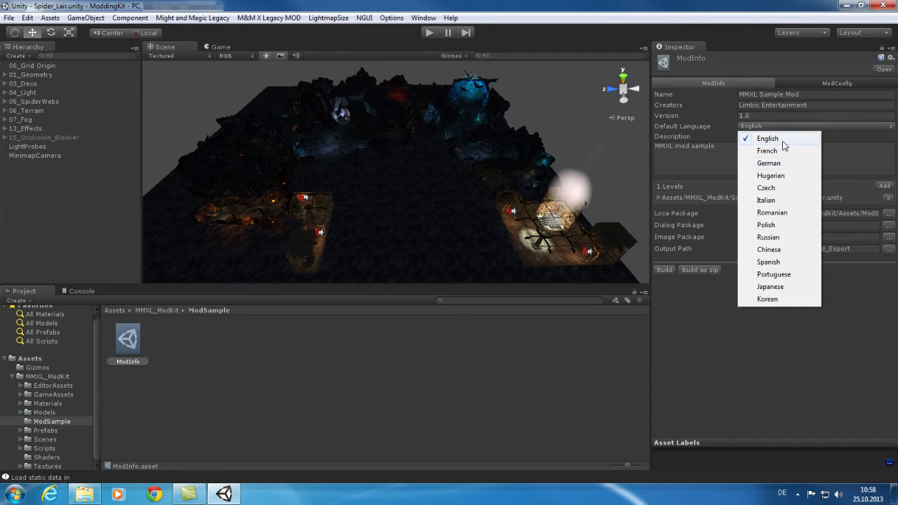
pyautogui.click(857, 137)
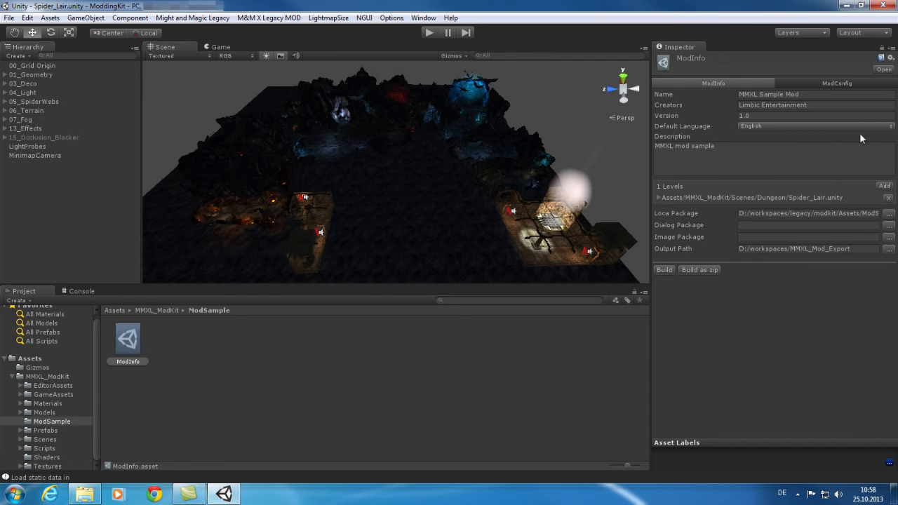
pyautogui.moveTo(733, 147); pyautogui.dragTo(654, 147)
pyautogui.click(754, 161)
pyautogui.click(875, 213)
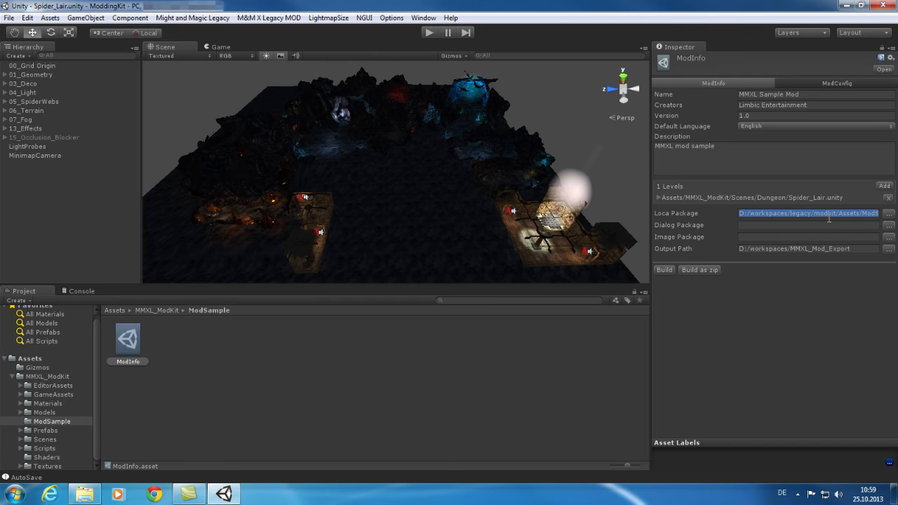
pyautogui.press('BackSpace')
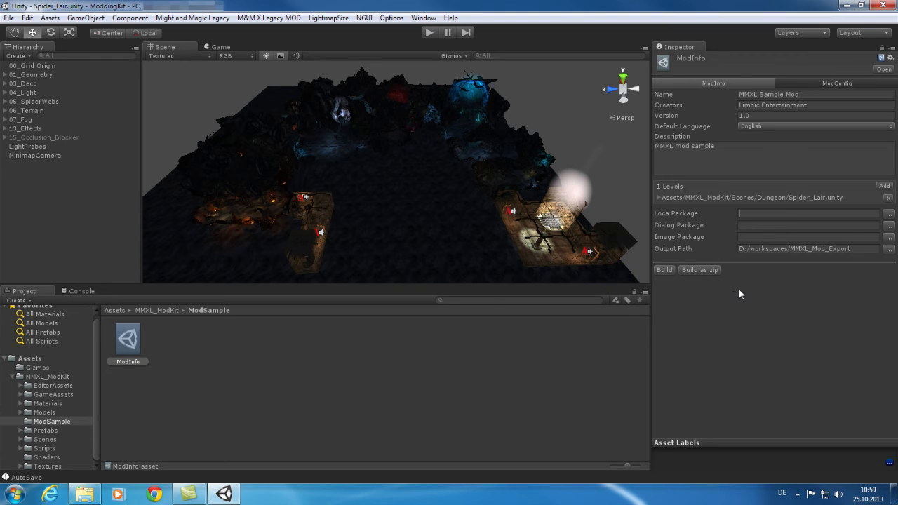
# Step: Review the ModConfig settings such as the Start Map, then return to the ModInfo settings
pyautogui.click(837, 83)
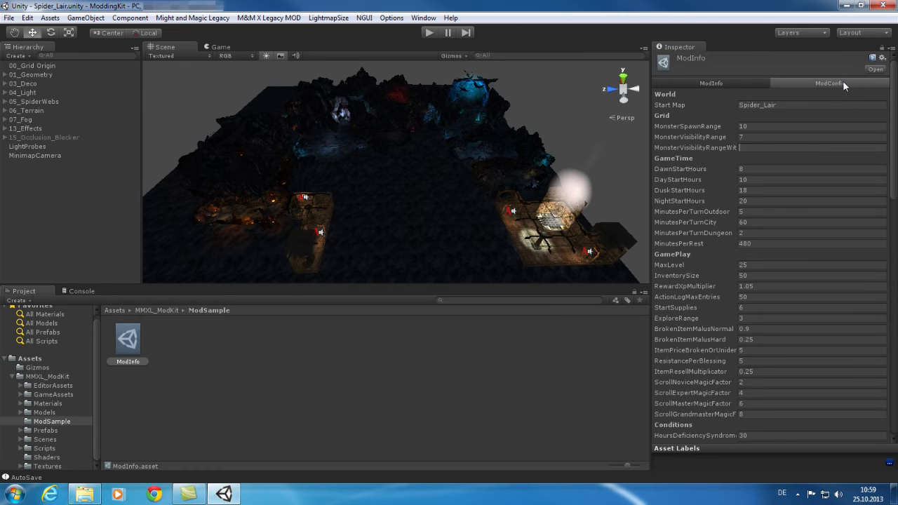
pyautogui.scroll(-10, 895, 99)
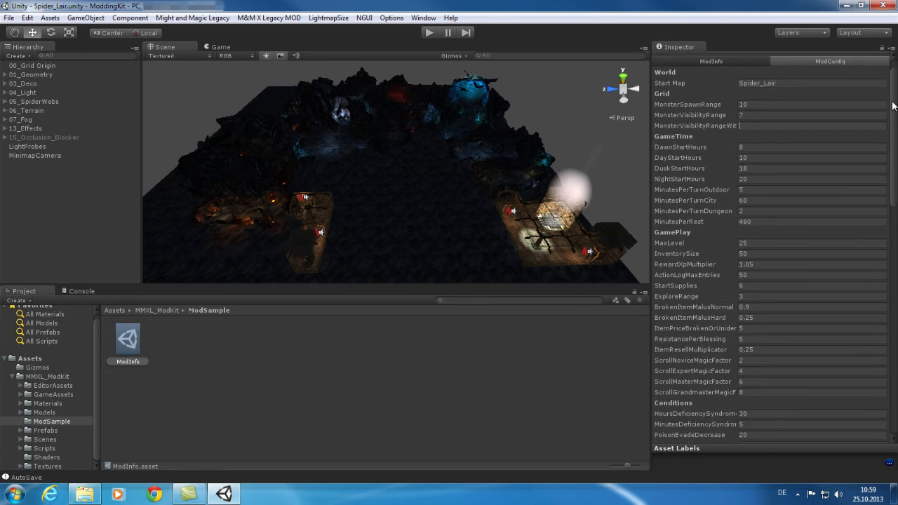
pyautogui.moveTo(896, 186)
pyautogui.mouseDown()
pyautogui.moveTo(895, 336)
pyautogui.moveTo(895, 186)
pyautogui.mouseUp()
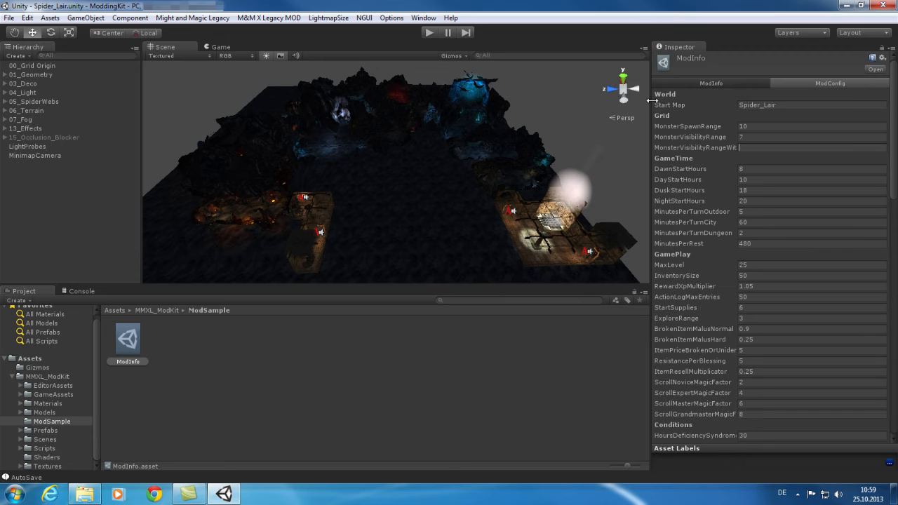
pyautogui.click(793, 103)
pyautogui.click(786, 107)
pyautogui.moveTo(786, 106); pyautogui.dragTo(726, 105)
pyautogui.click(719, 81)
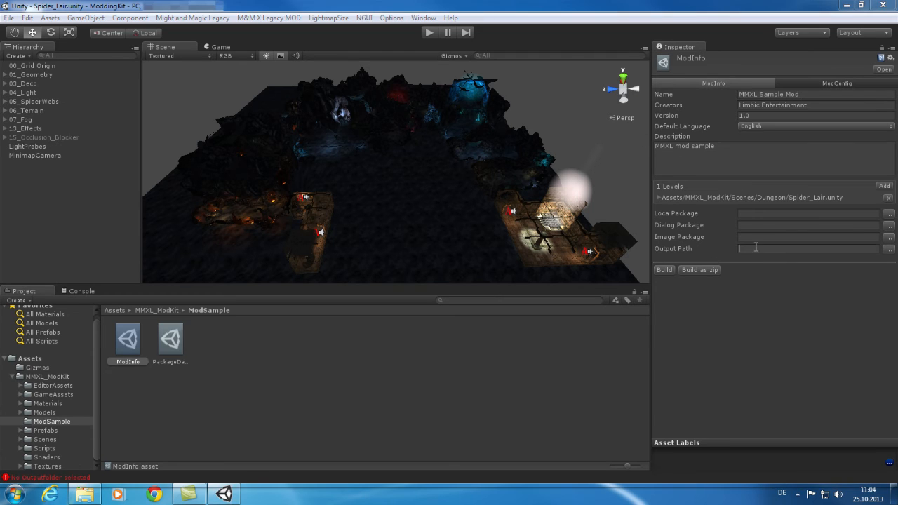
# Step: Set the ModInfo Output Path to ModExport, build the mod, and acknowledge the finished export
pyautogui.write('M')
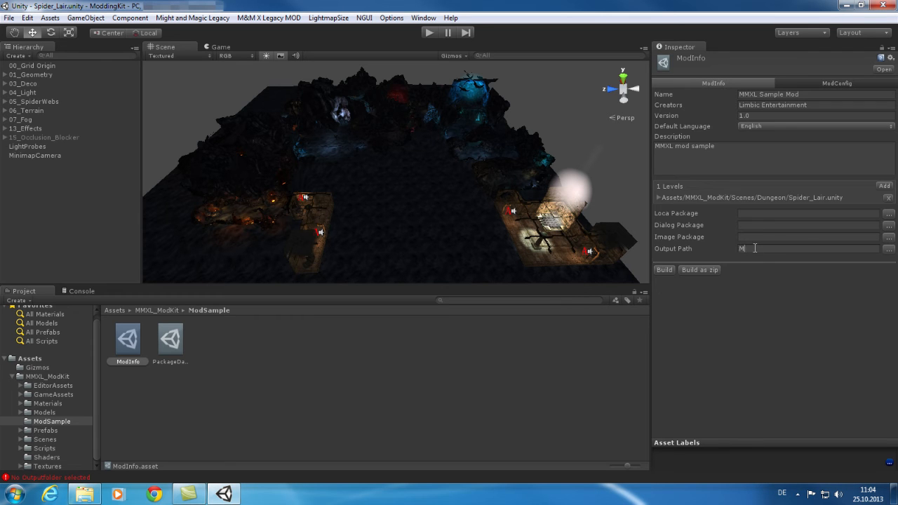
pyautogui.write('odSxport')
pyautogui.click(665, 270)
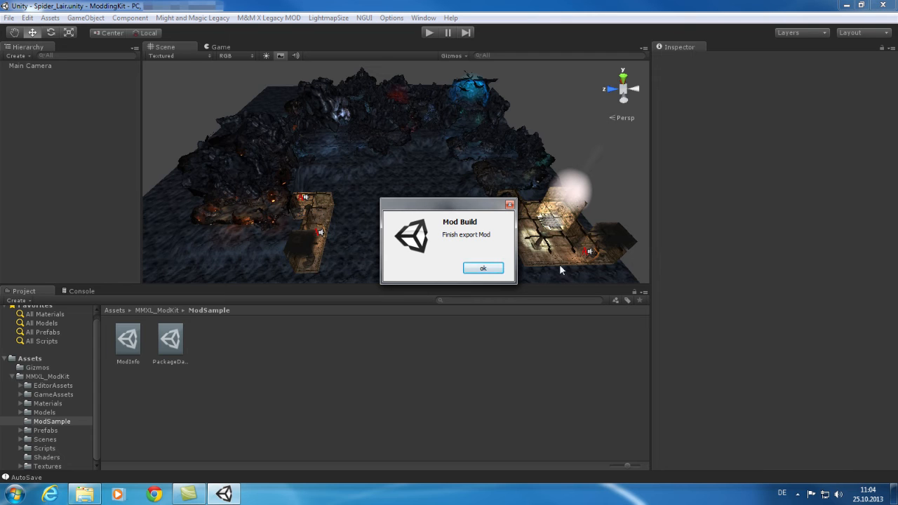
pyautogui.click(484, 269)
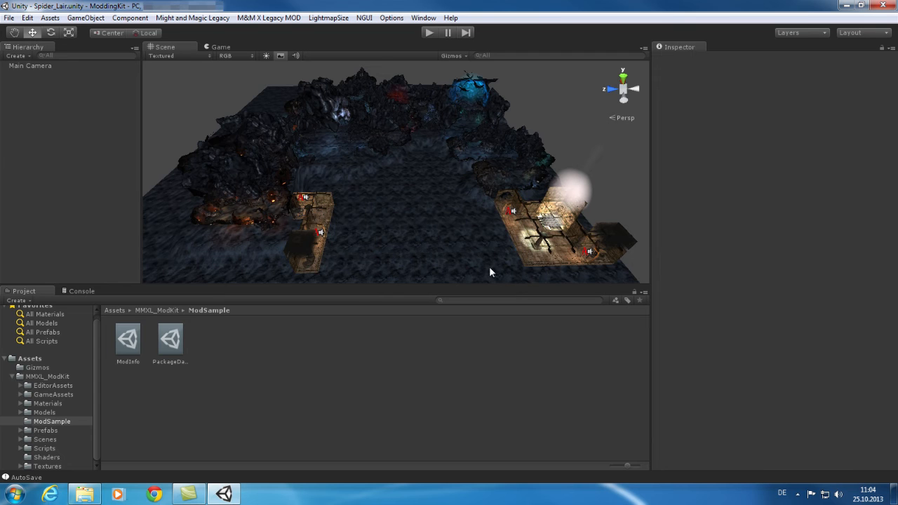
# Step: Browse the ModdingKit folder's ModExport directory and inspect the exported MMXL Sample Mod folder's contents
pyautogui.click(87, 497)
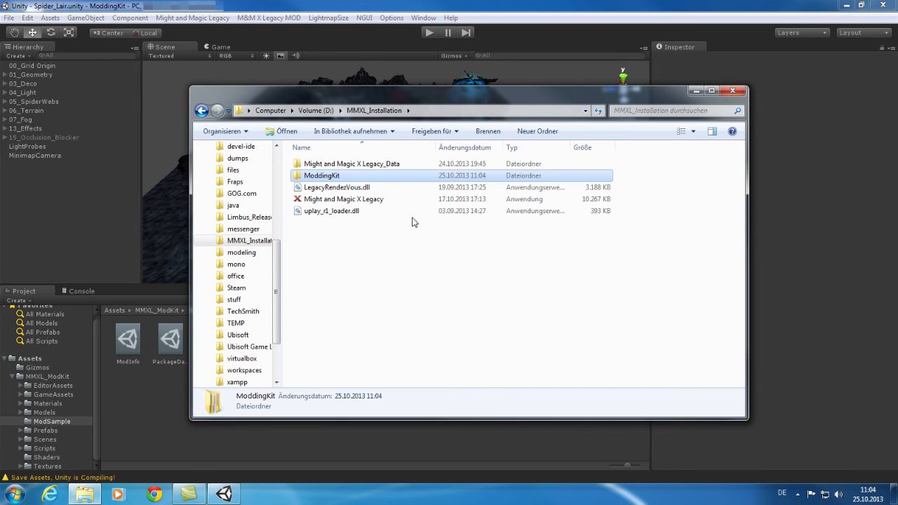
pyautogui.doubleClick(336, 177)
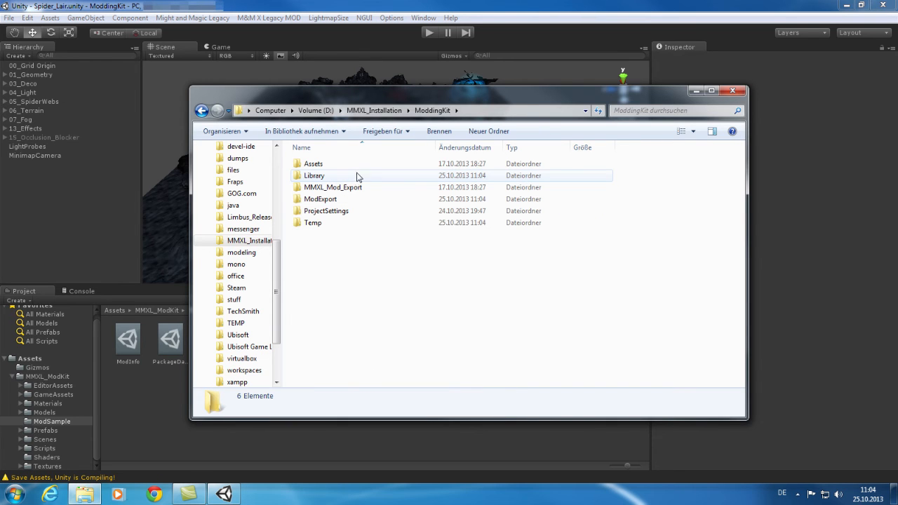
pyautogui.click(346, 193)
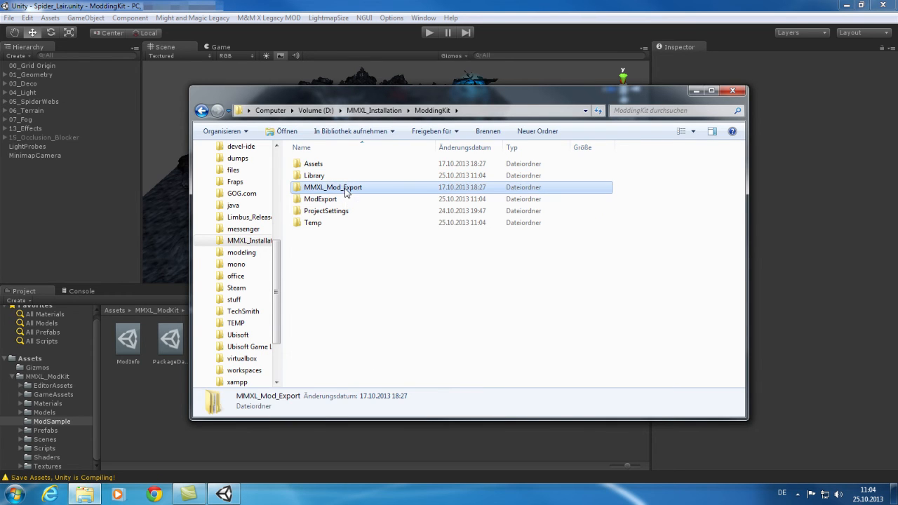
pyautogui.click(346, 200)
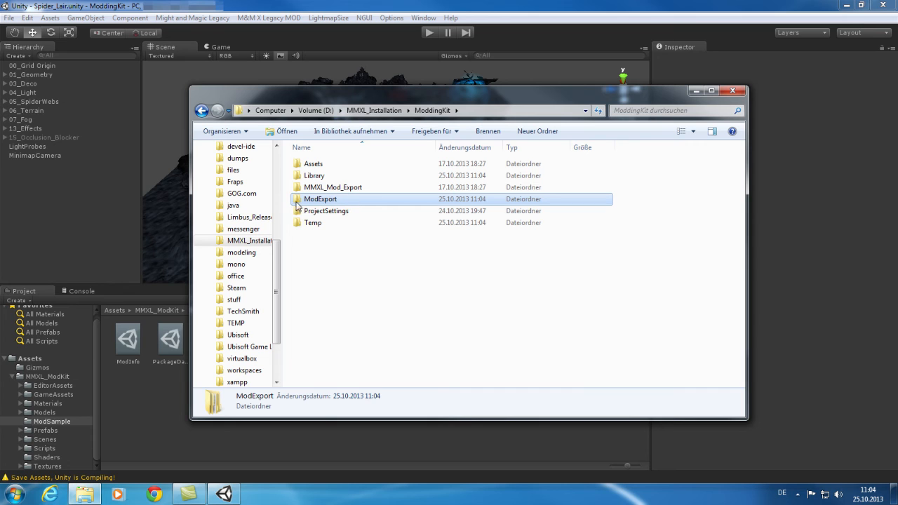
pyautogui.doubleClick(319, 200)
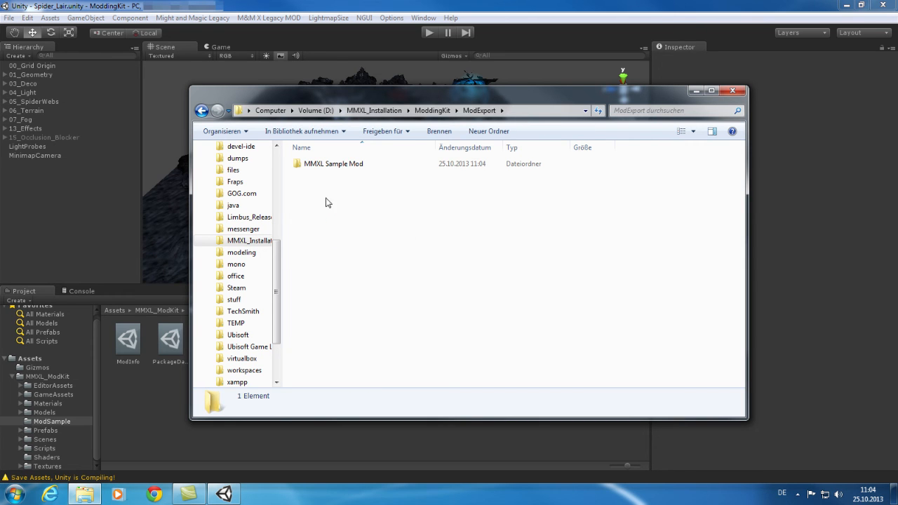
pyautogui.doubleClick(327, 168)
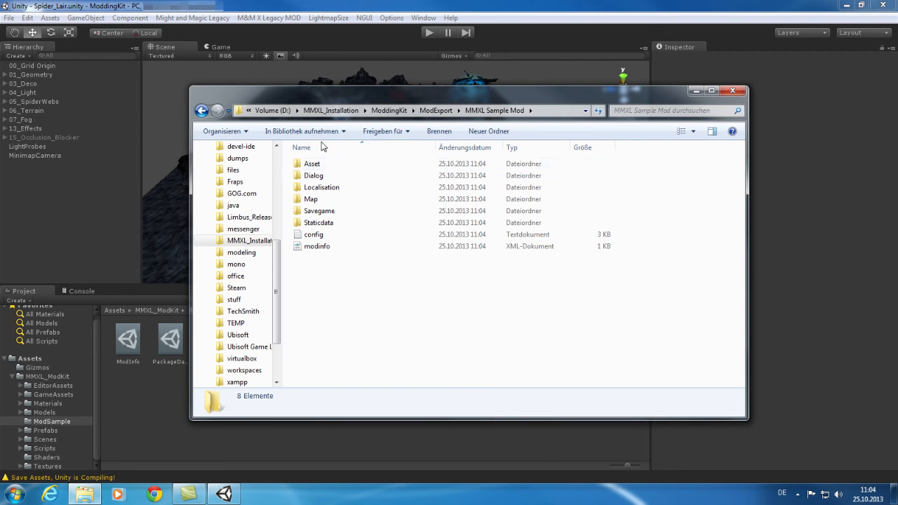
pyautogui.click(437, 110)
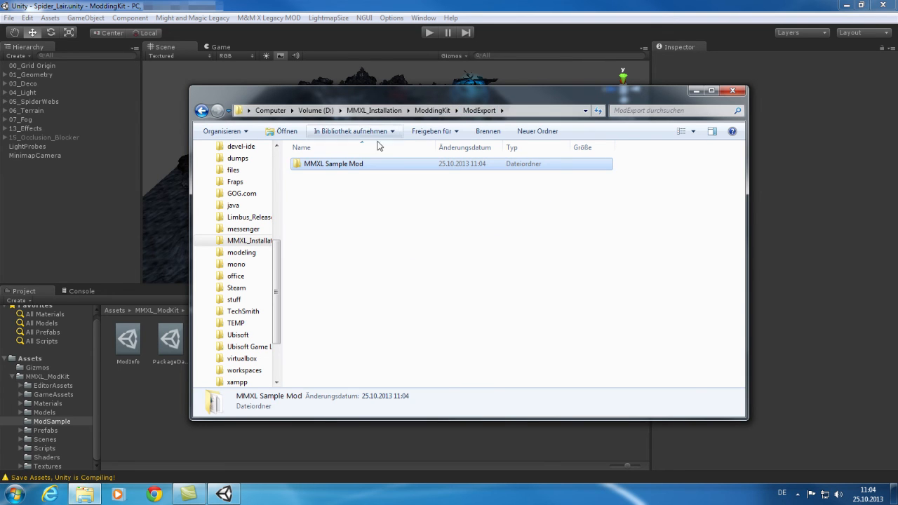
# Step: Copy the exported MMXL Sample Mod folder
pyautogui.click(398, 204)
pyautogui.moveTo(398, 204); pyautogui.dragTo(339, 166)
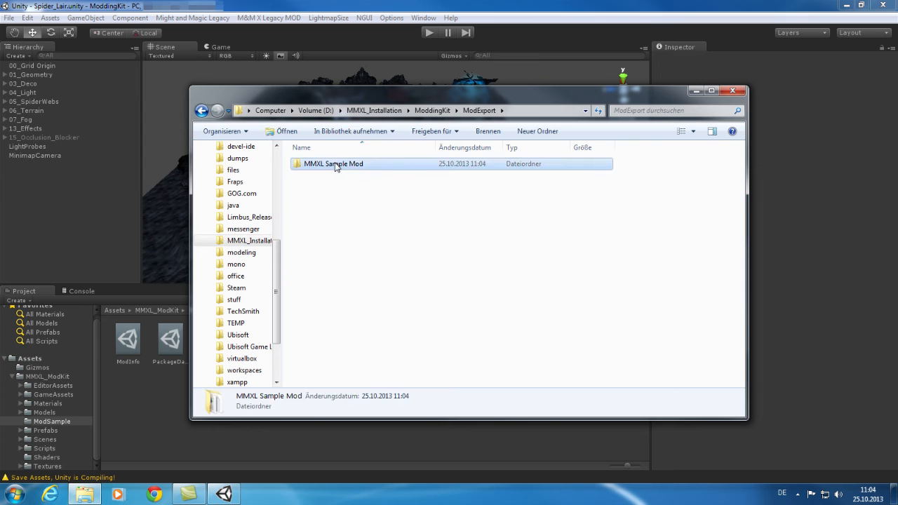
pyautogui.rightClick(337, 166)
pyautogui.click(314, 203)
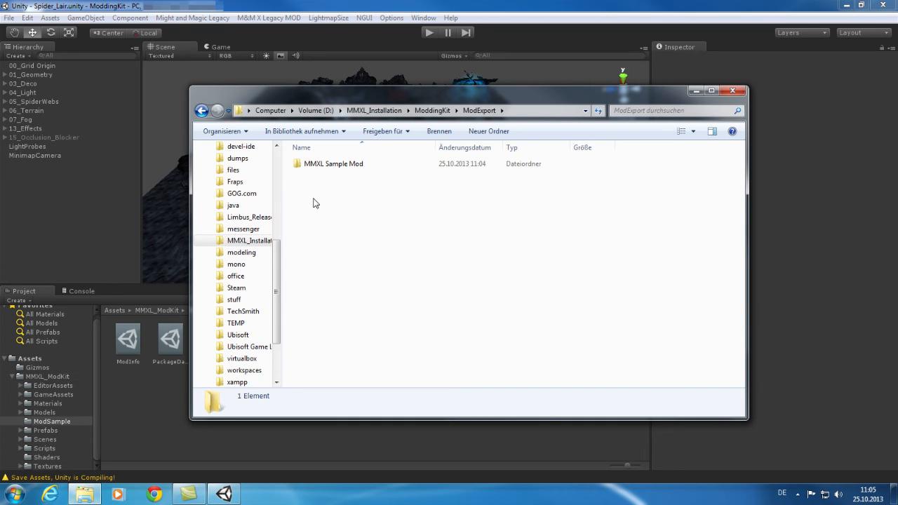
pyautogui.click(346, 165)
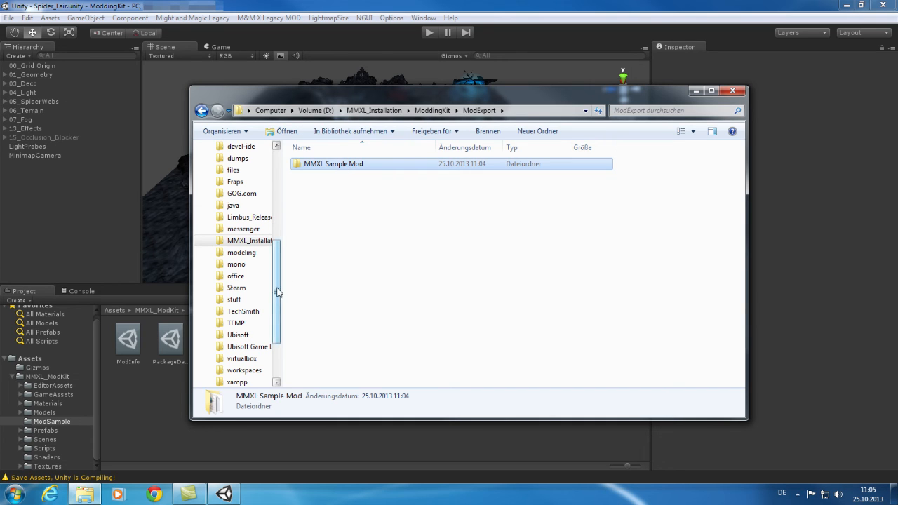
# Step: Paste the MMXL Sample Mod folder into Documents\MightAndMagicXLegacy\Mods
pyautogui.moveTo(278, 292); pyautogui.dragTo(278, 204)
pyautogui.click(247, 235)
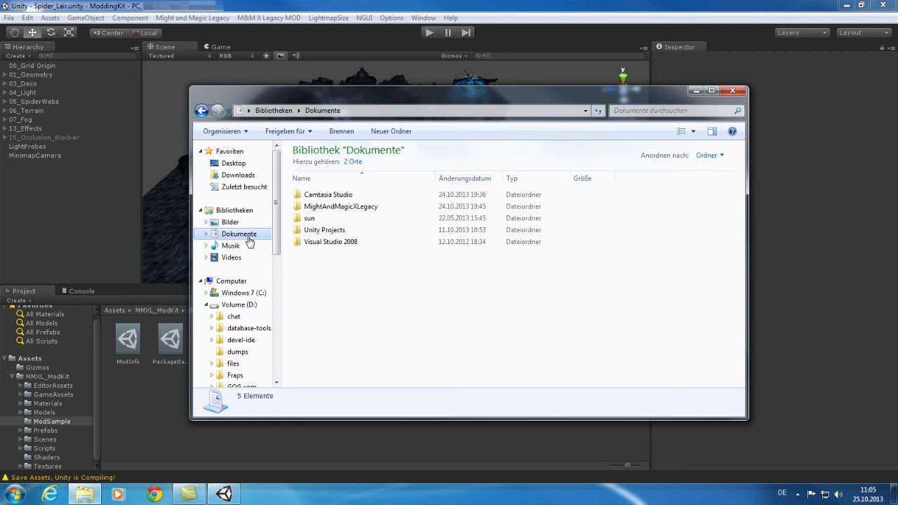
pyautogui.doubleClick(347, 205)
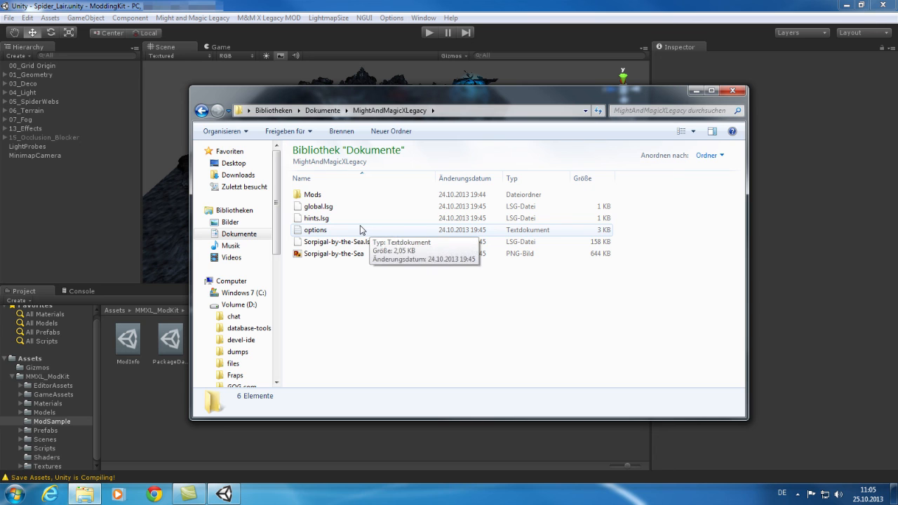
pyautogui.doubleClick(313, 196)
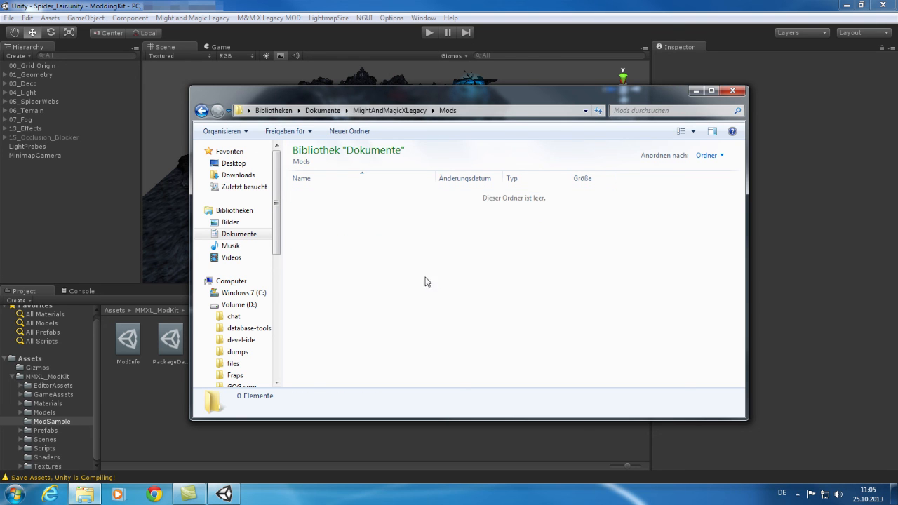
pyautogui.hotkey('ctrl', 'v')
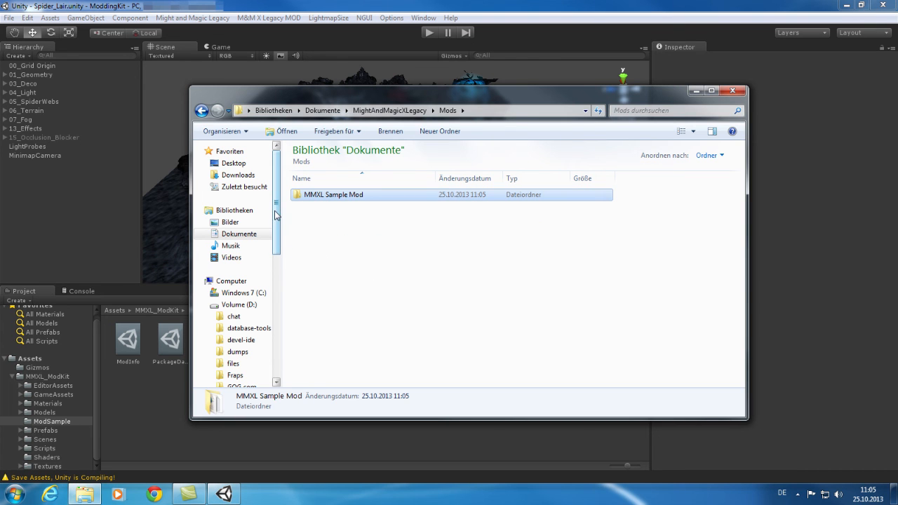
# Step: Launch Might and Magic X Legacy from the MMXL_Installation folder
pyautogui.moveTo(276, 191); pyautogui.dragTo(286, 307)
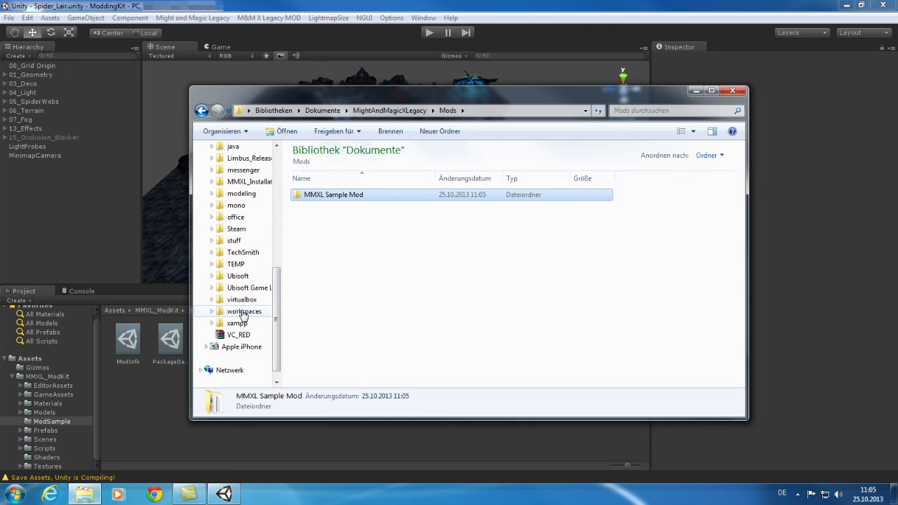
pyautogui.click(253, 184)
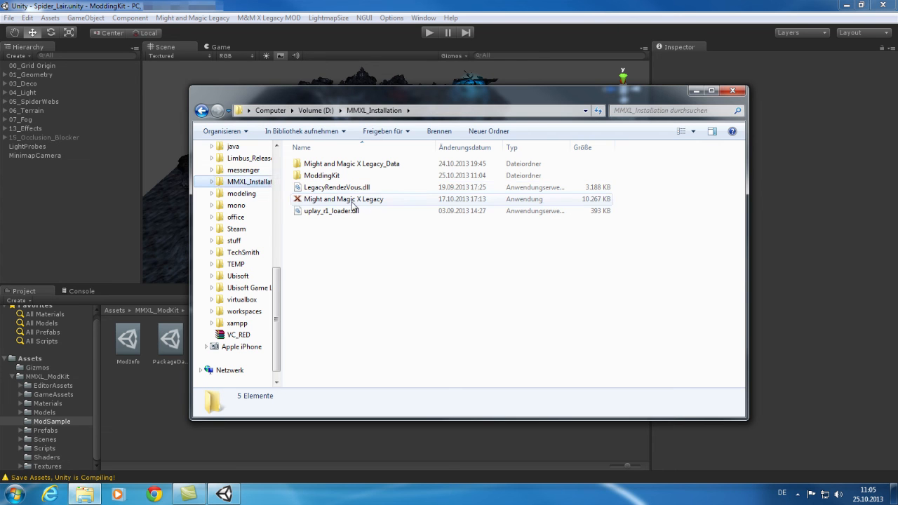
pyautogui.click(369, 202)
pyautogui.doubleClick(369, 202)
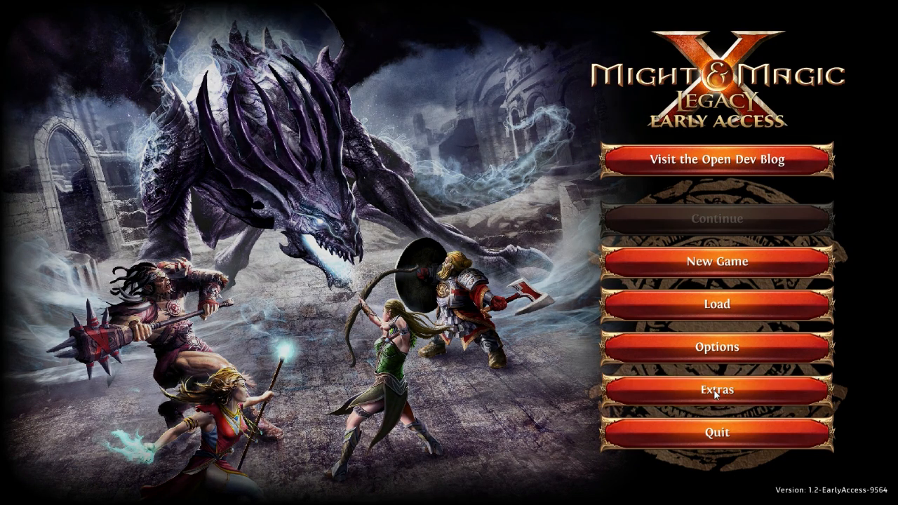
# Step: Load the MMXL Sample Mod from the game's Extras mod list and return to the main menu
pyautogui.click(716, 392)
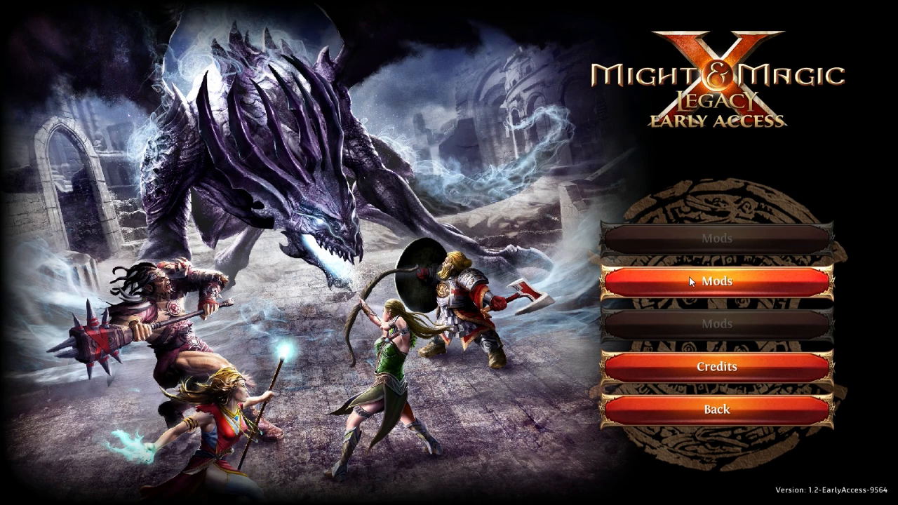
pyautogui.click(705, 285)
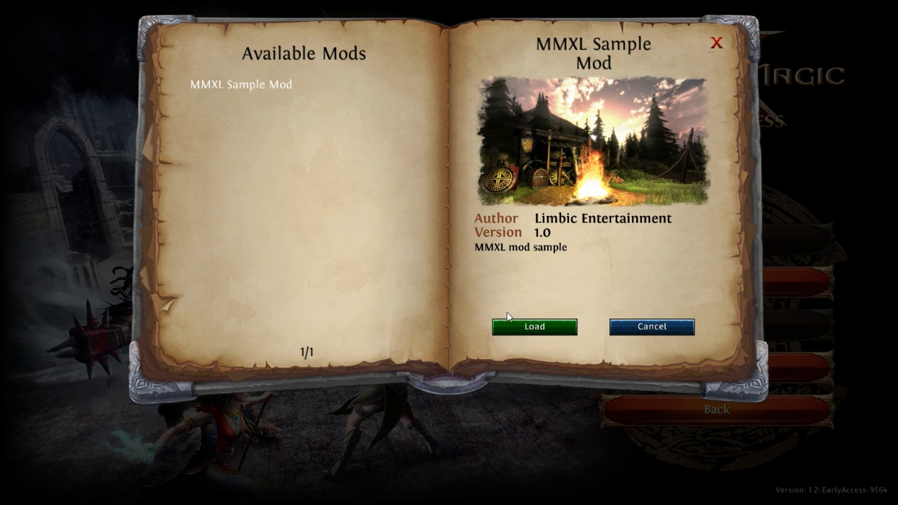
pyautogui.click(555, 329)
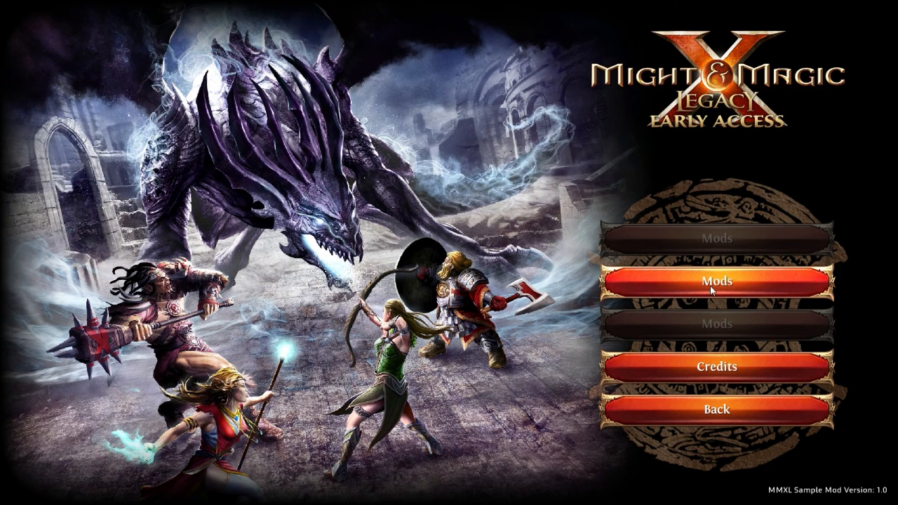
pyautogui.click(733, 408)
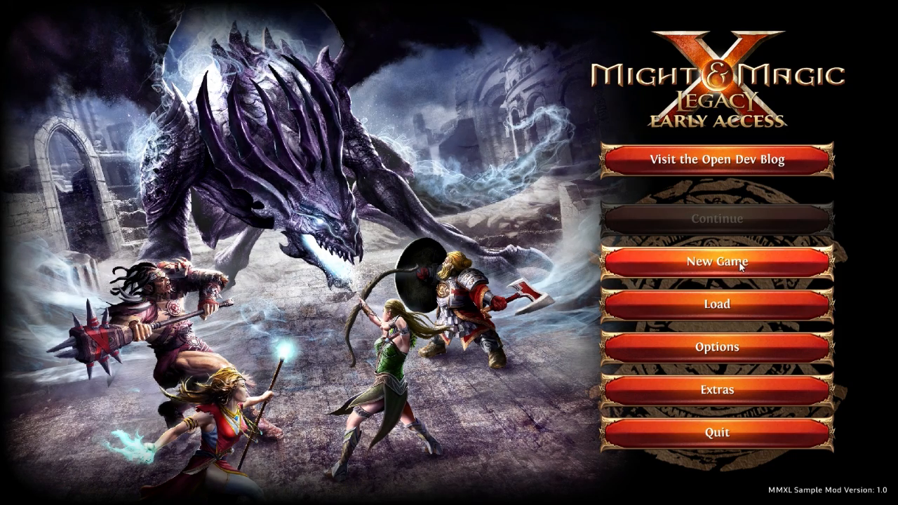
# Step: Start a new game on Adventurer difficulty
pyautogui.click(740, 263)
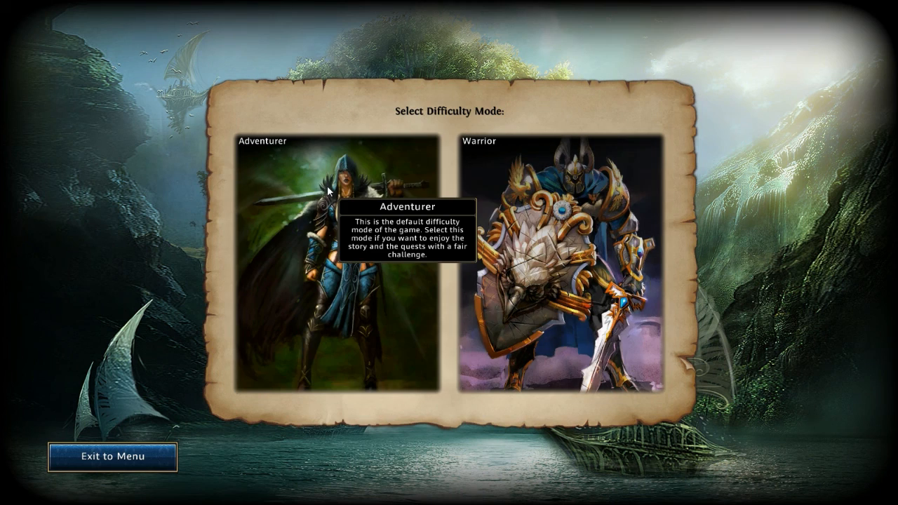
pyautogui.click(327, 191)
pyautogui.click(470, 197)
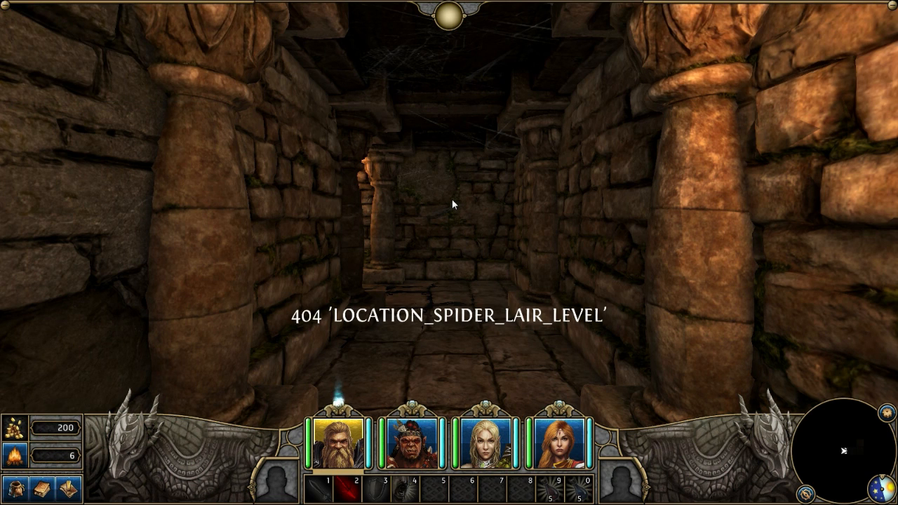
# Step: Walk the party through the Spider Lair dungeon corridors to test the mod
pyautogui.press('w')
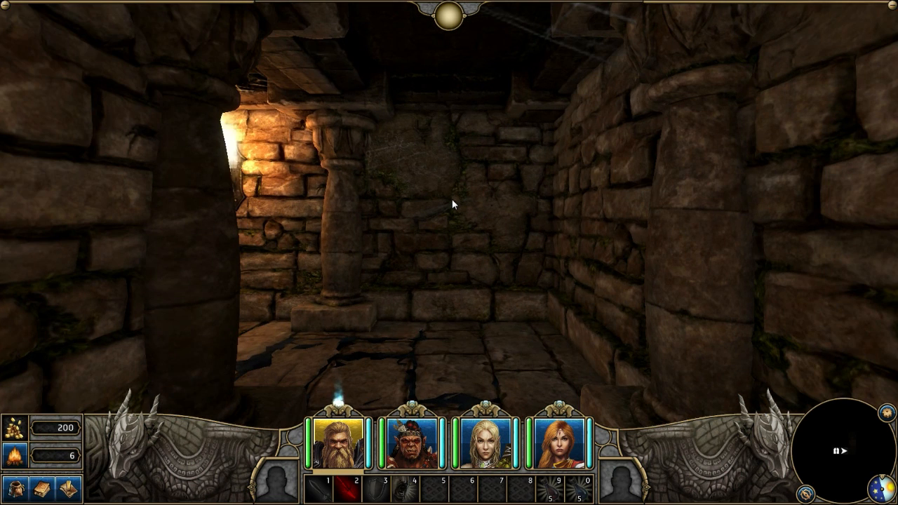
pyautogui.press('q')
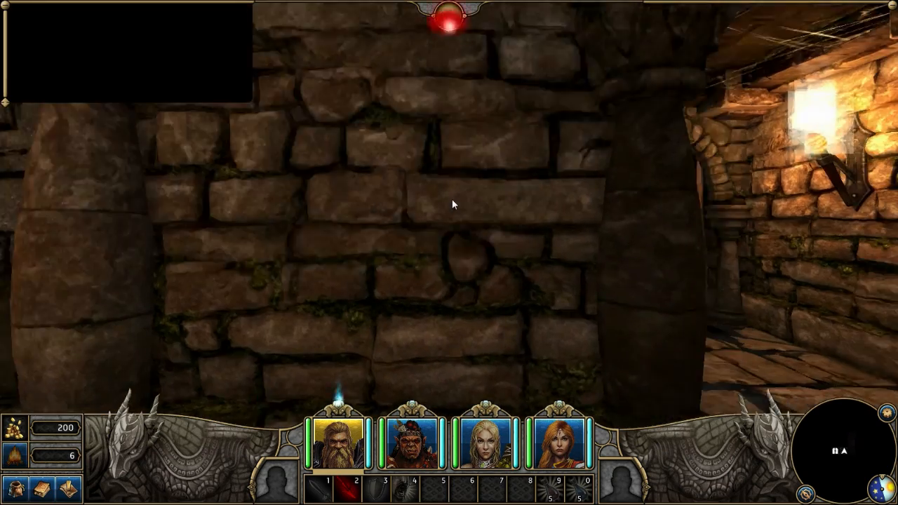
pyautogui.press('w')
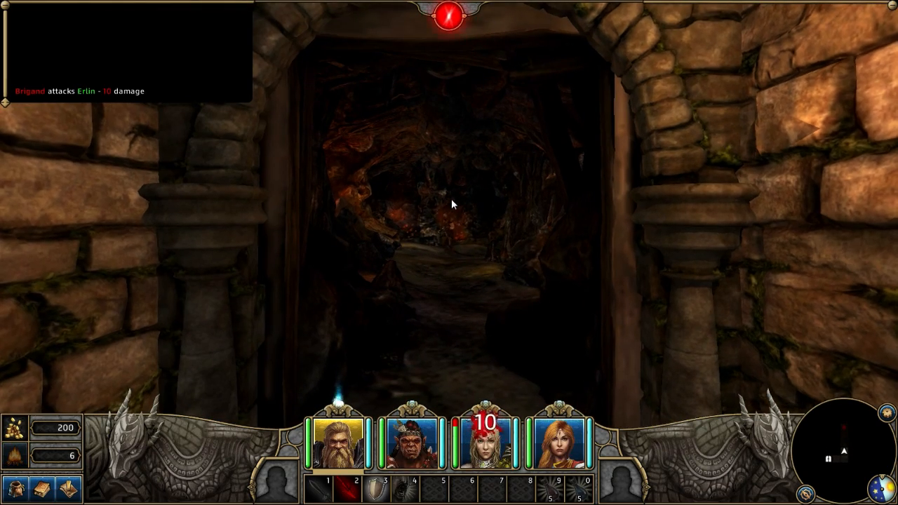
pyautogui.press('w')
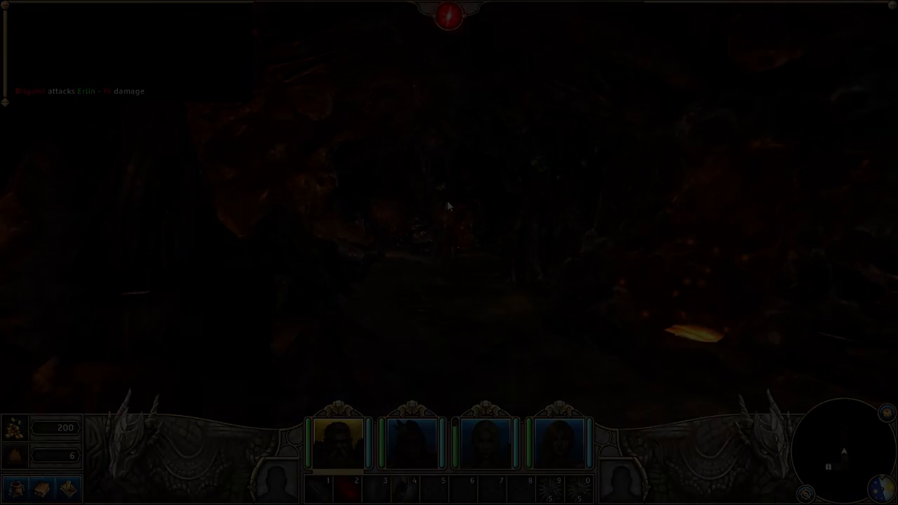